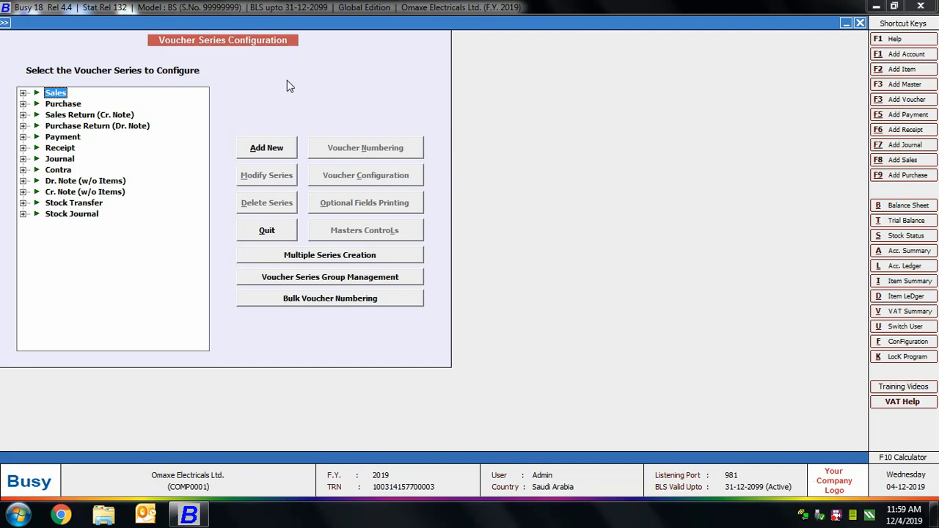
Step: Add a new sales voucher series named Retail and save it
left_click(23, 93)
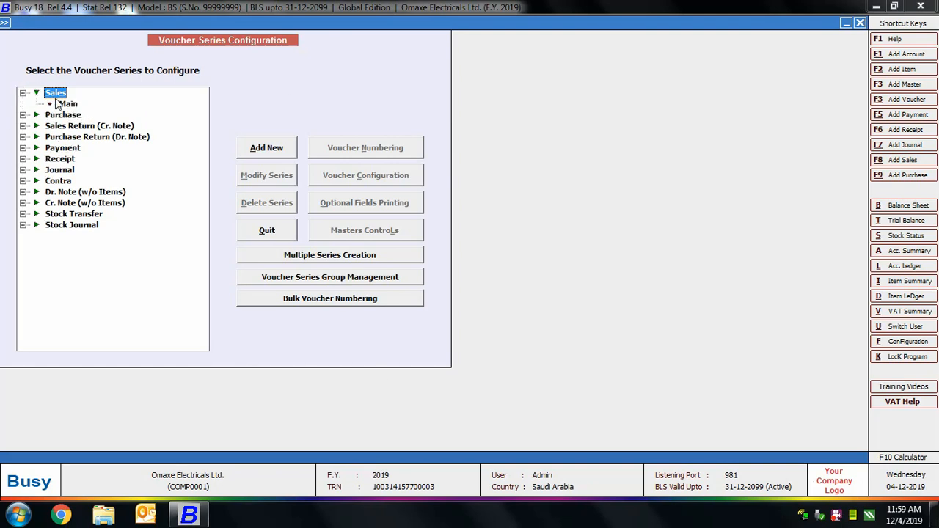
left_click(270, 150)
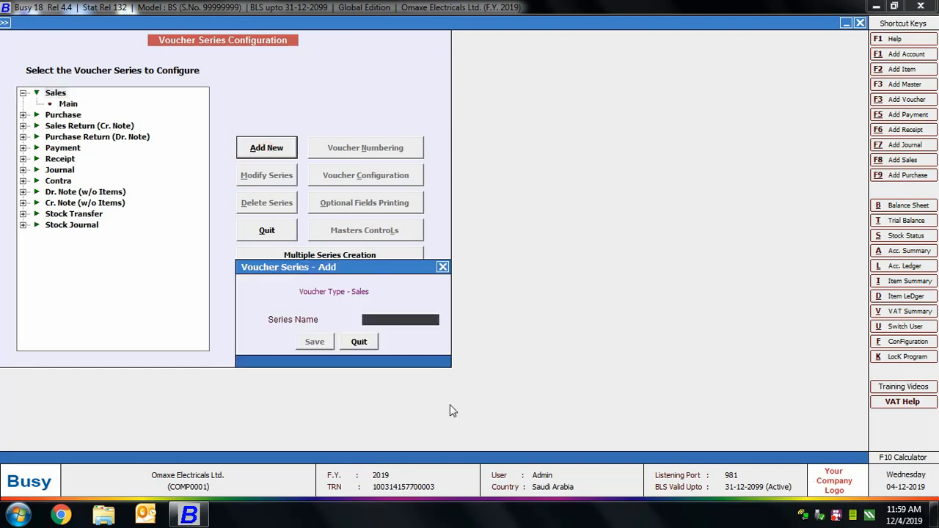
type("Retail")
left_click(314, 342)
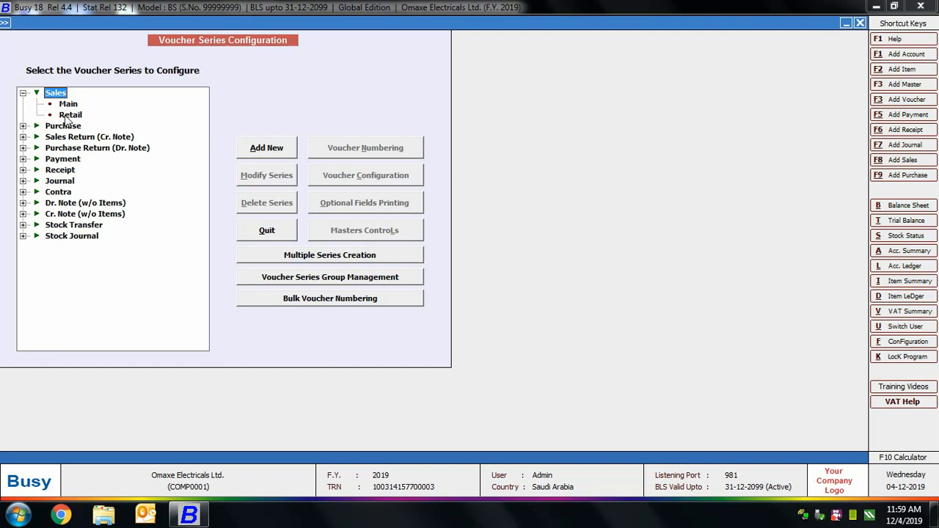
Step: Review the modify and delete options for the Retail sales series without applying either
left_click(68, 115)
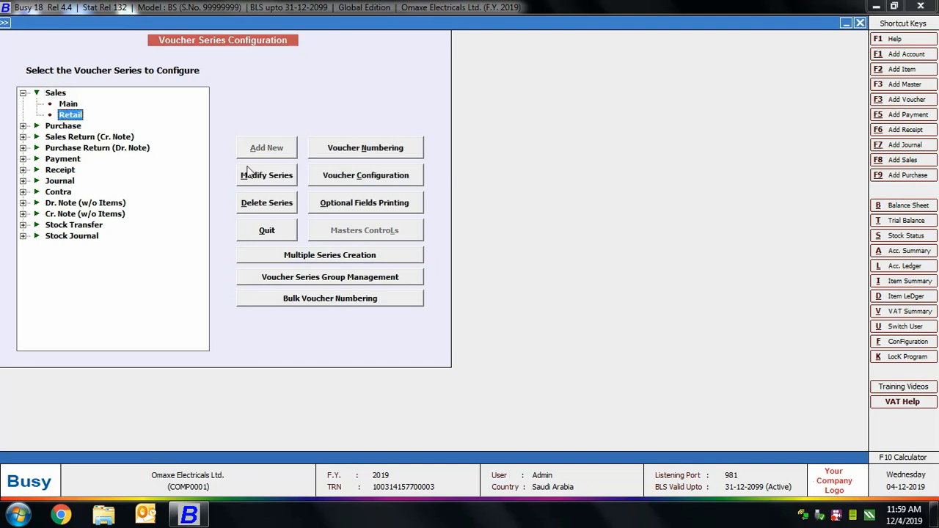
left_click(248, 171)
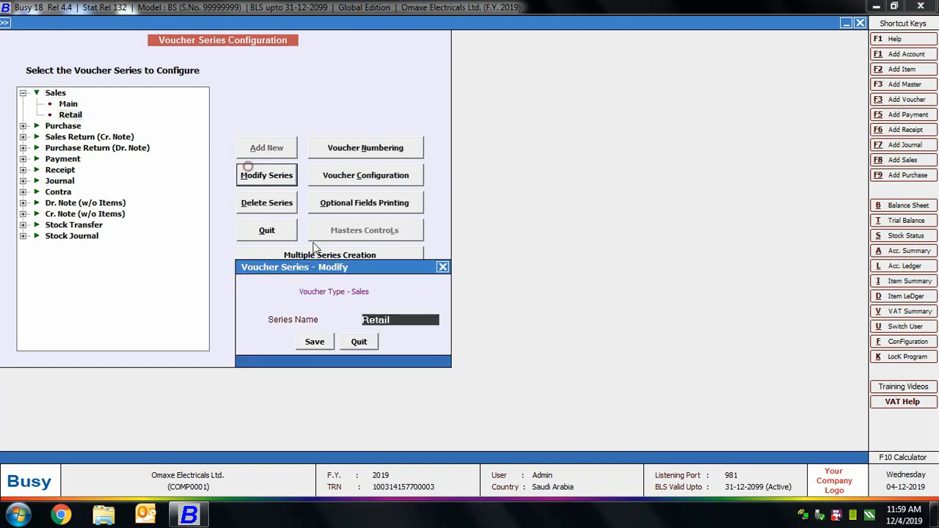
left_click(368, 347)
left_click(280, 207)
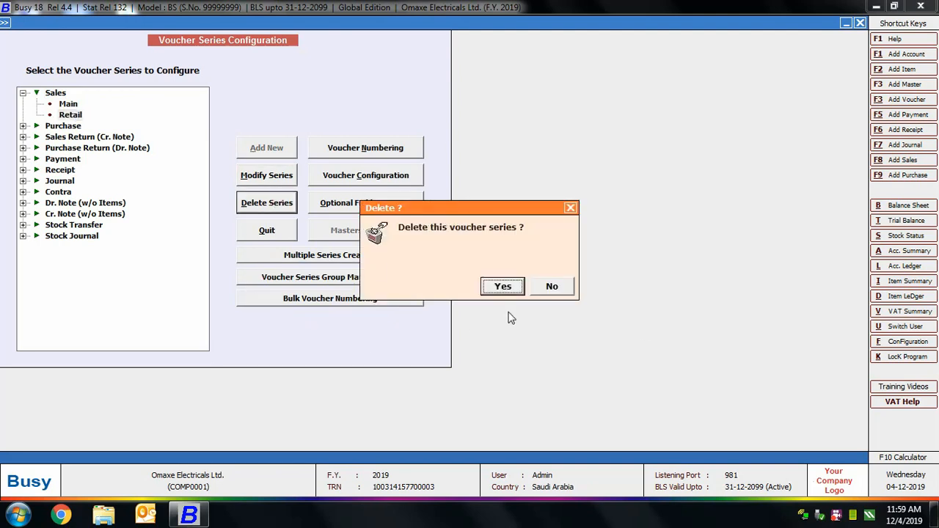
left_click(551, 286)
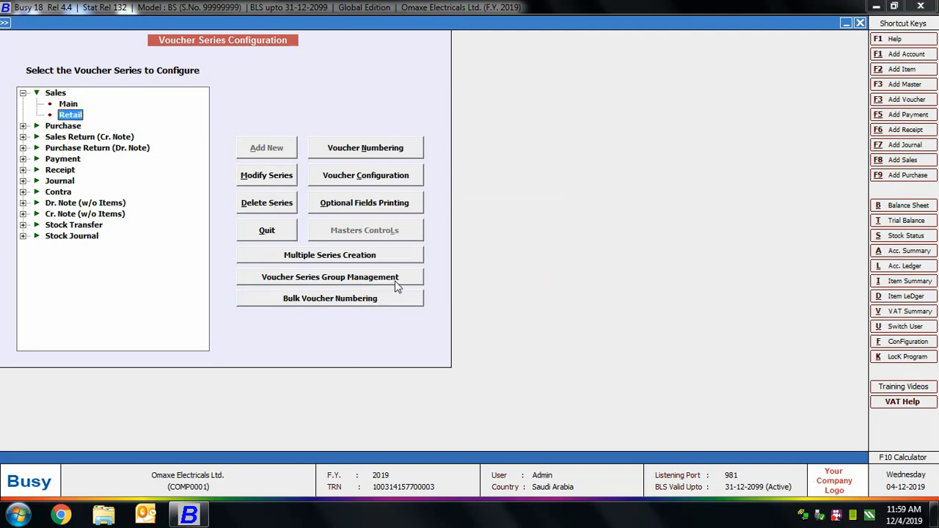
Step: View the form for creating multiple voucher series and leave it without creating any
left_click(308, 266)
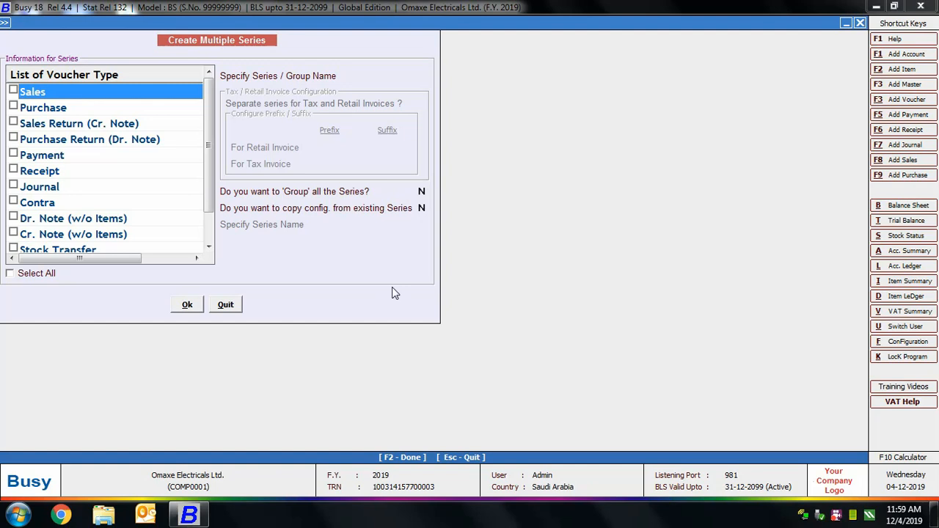
left_click(225, 304)
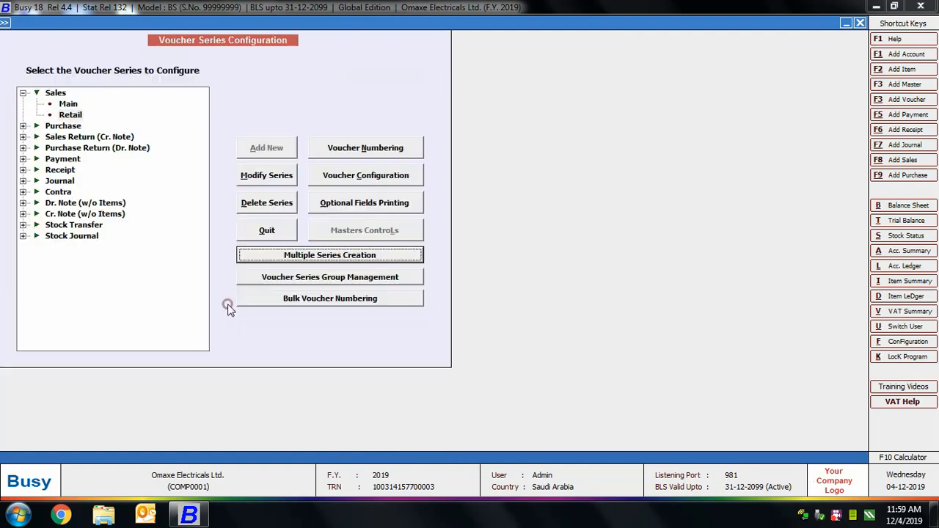
Step: Add a voucher series group named 1, and leave group management without tagging any series
key("Down")
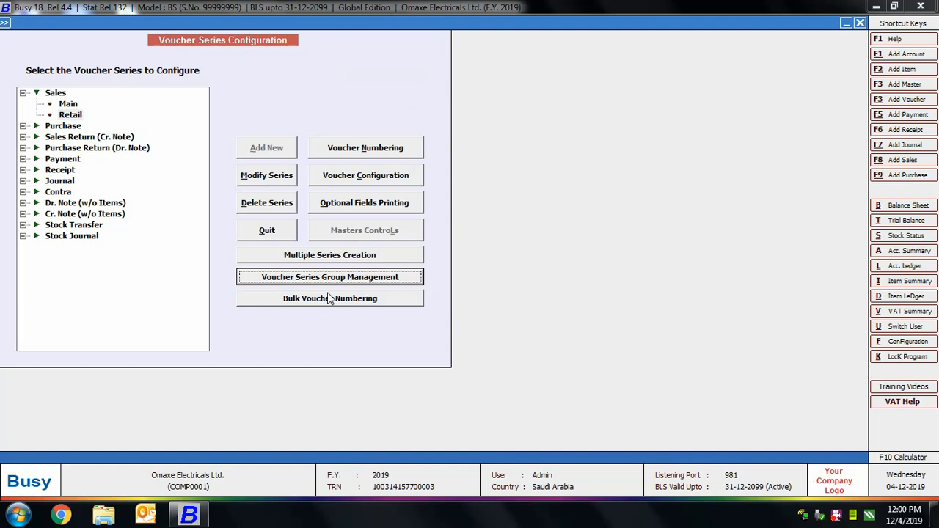
left_click(332, 277)
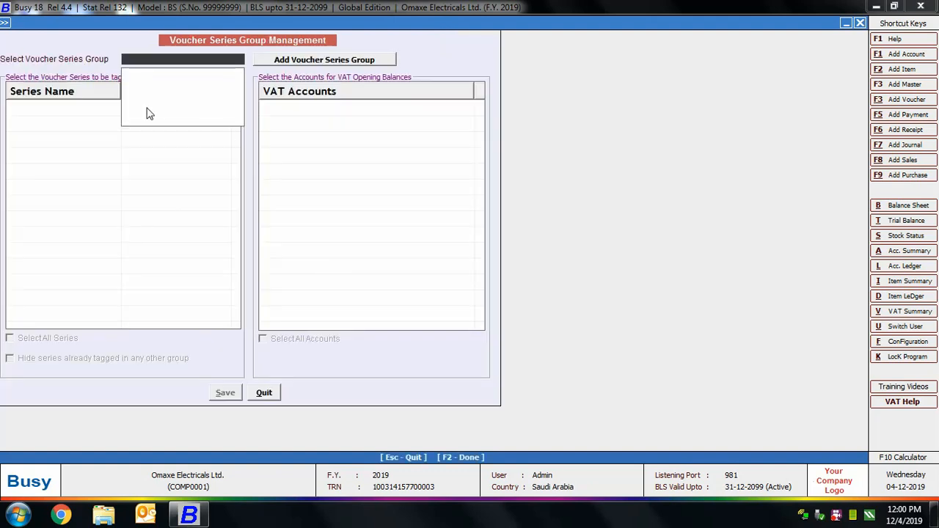
left_click(308, 64)
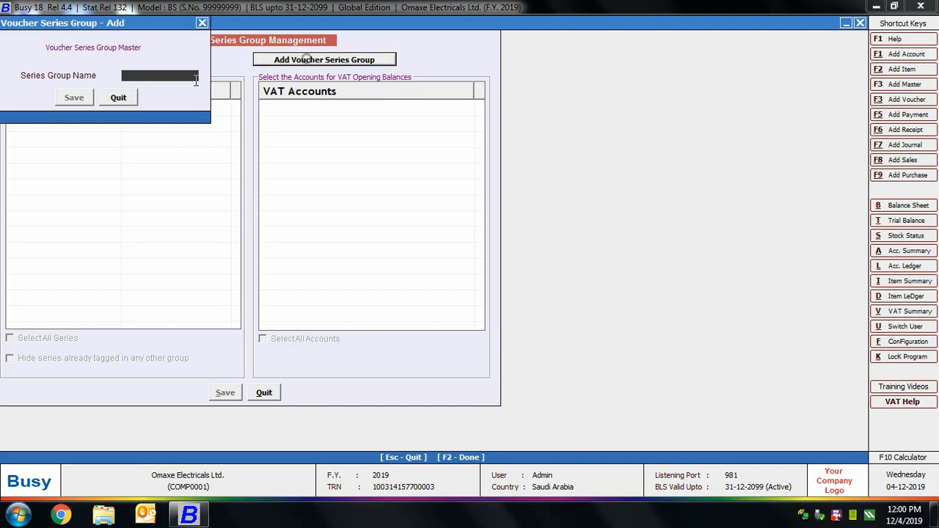
type("1")
left_click(64, 97)
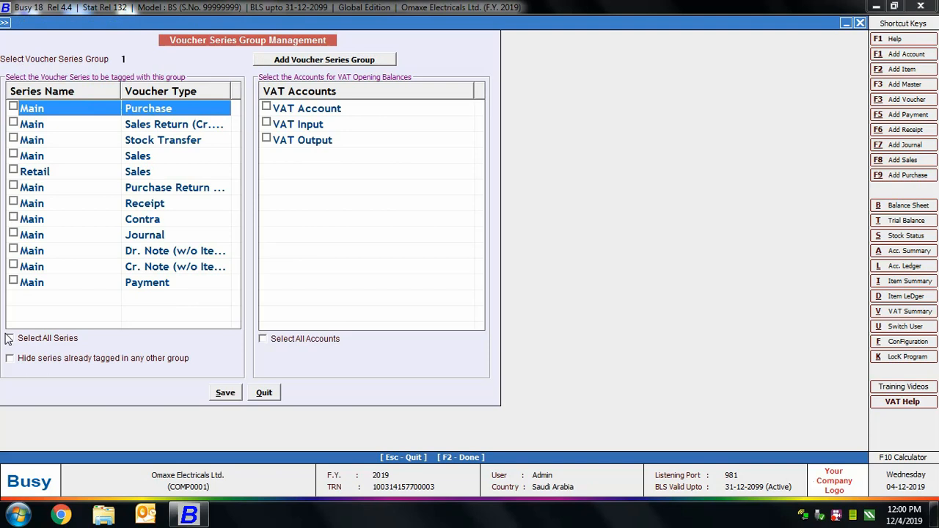
left_click(273, 395)
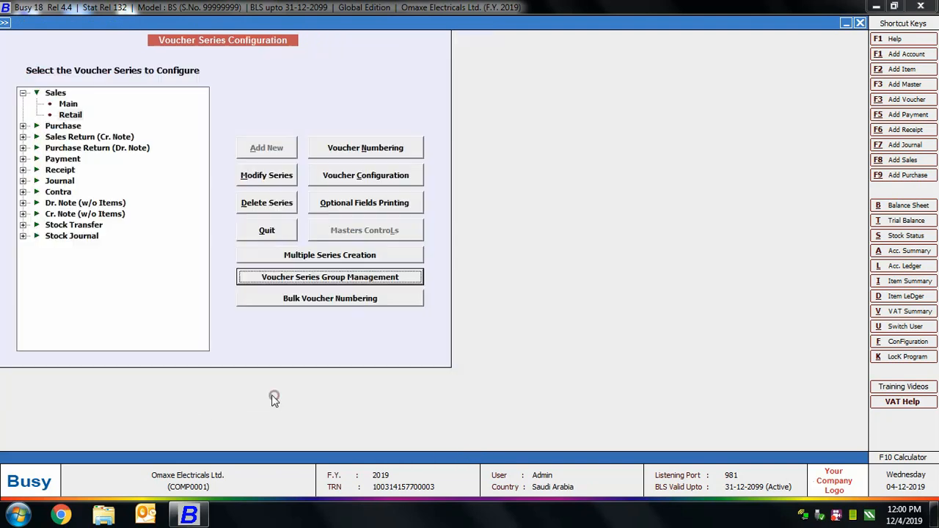
Step: View the bulk voucher numbering settings for series group 1 and leave without entering anything
left_click(345, 303)
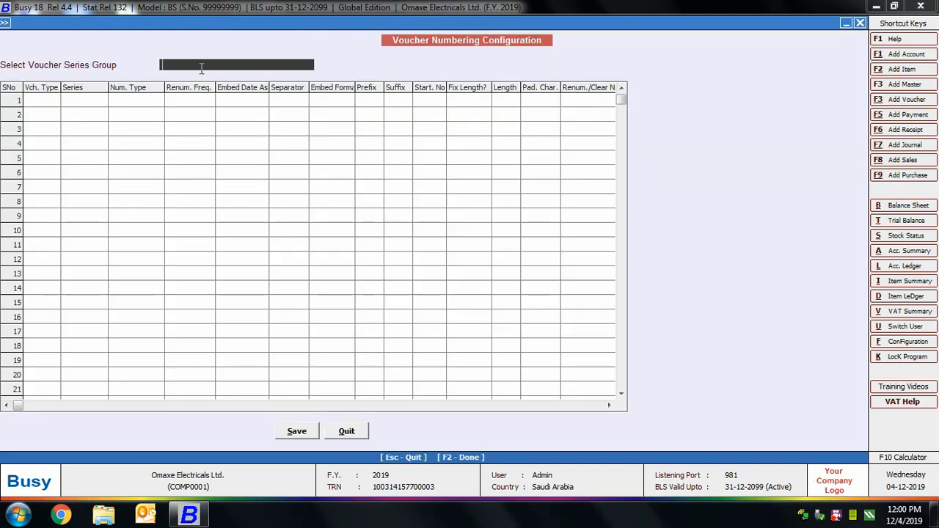
type("1")
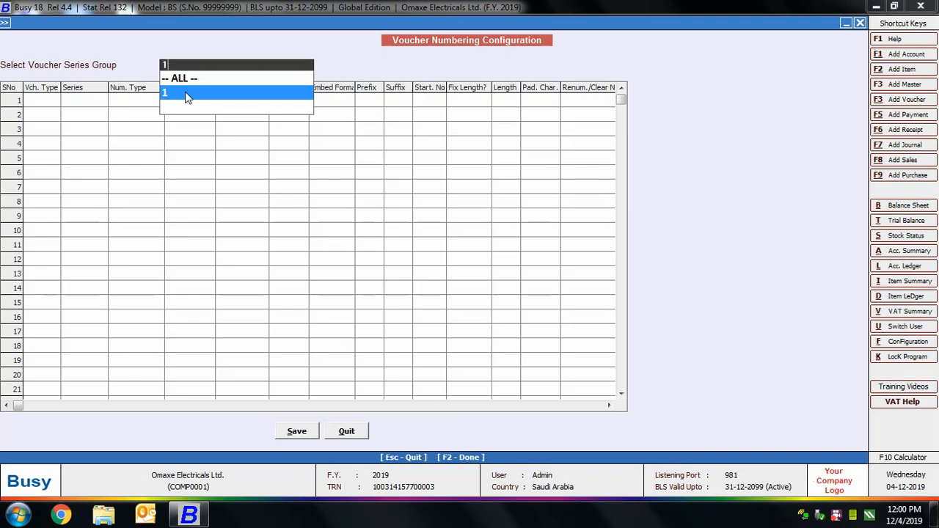
left_click(187, 98)
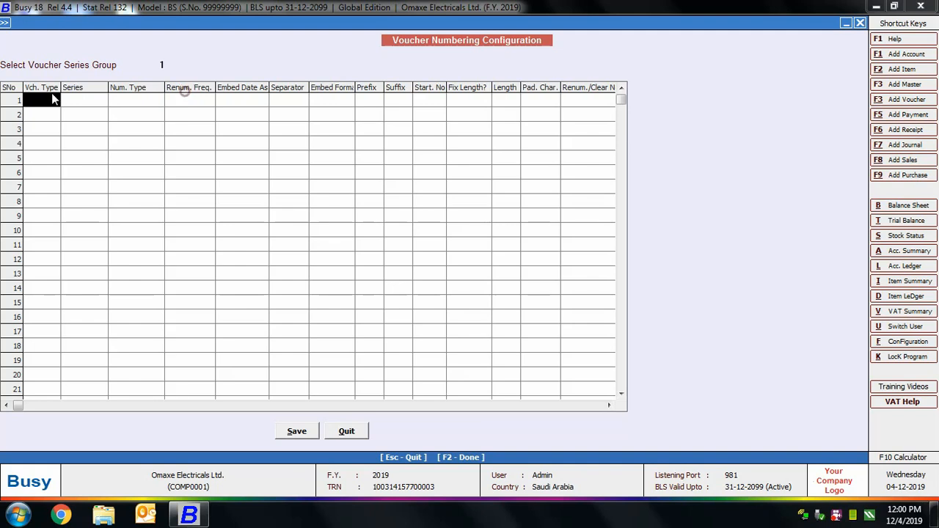
key("Escape")
key("Escape")
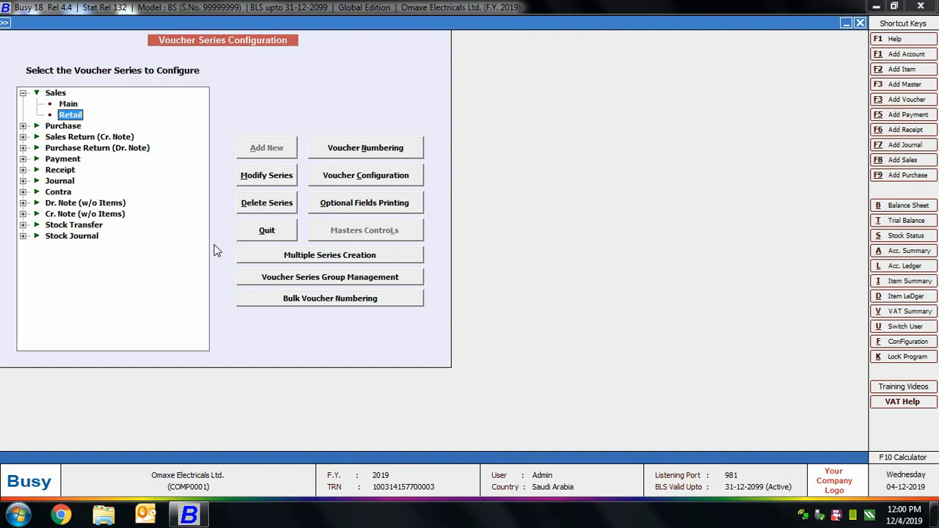
Step: Open the voucher configuration of the Main sales series and set the number of optional fields to 2
left_click(68, 104)
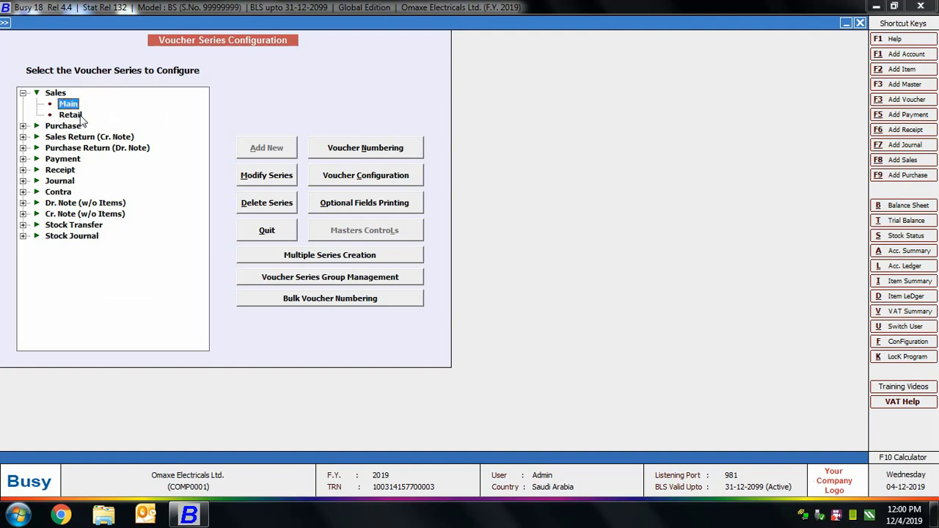
left_click(344, 178)
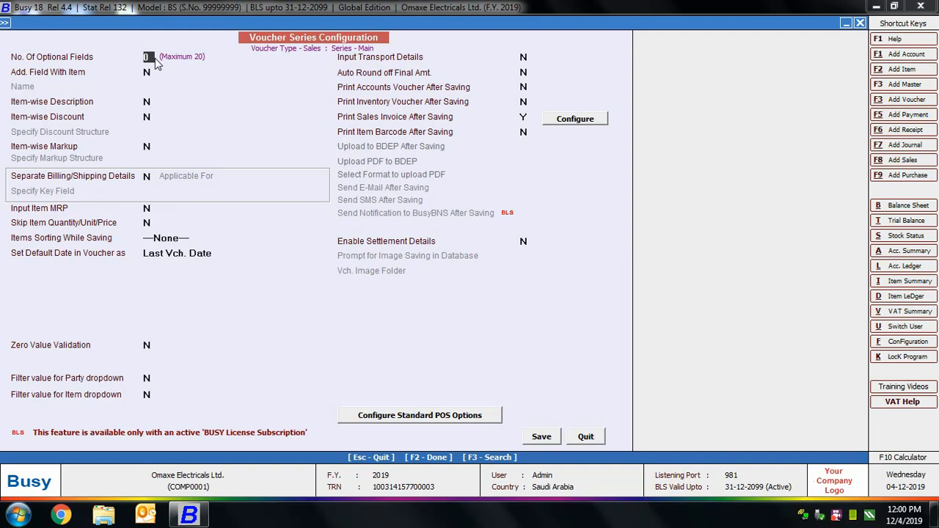
type("2")
key("Return")
Step: Define the first optional field as Membership Number with type Text and its master database maintained
type("Me")
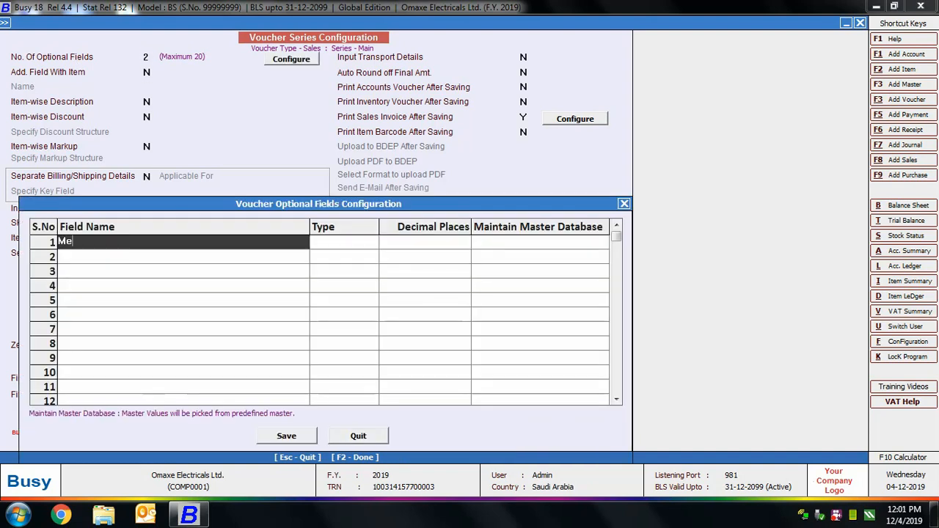
type("mbership Number")
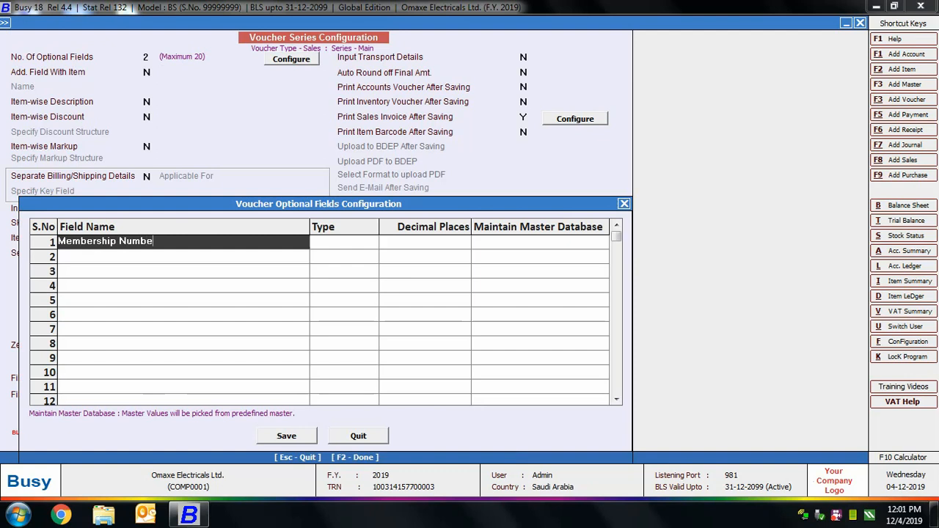
key("Return")
type("tex")
key("Return")
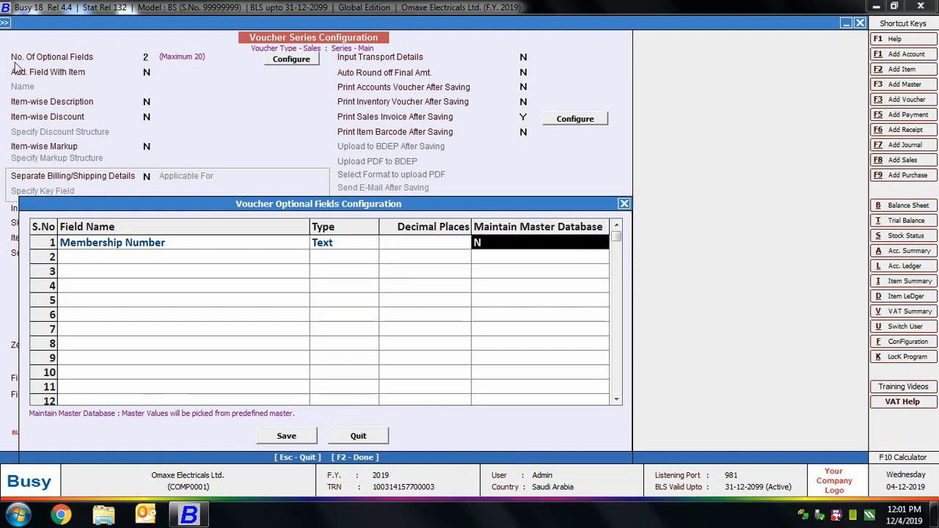
type("y")
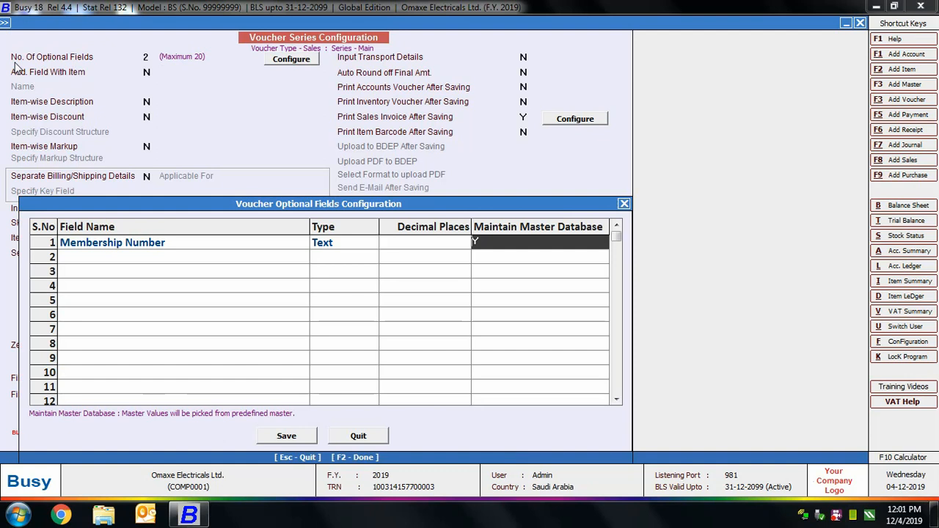
key("Return")
Step: Define the second optional field as Bonus Points with type Numeric and save the optional fields
type("Bon")
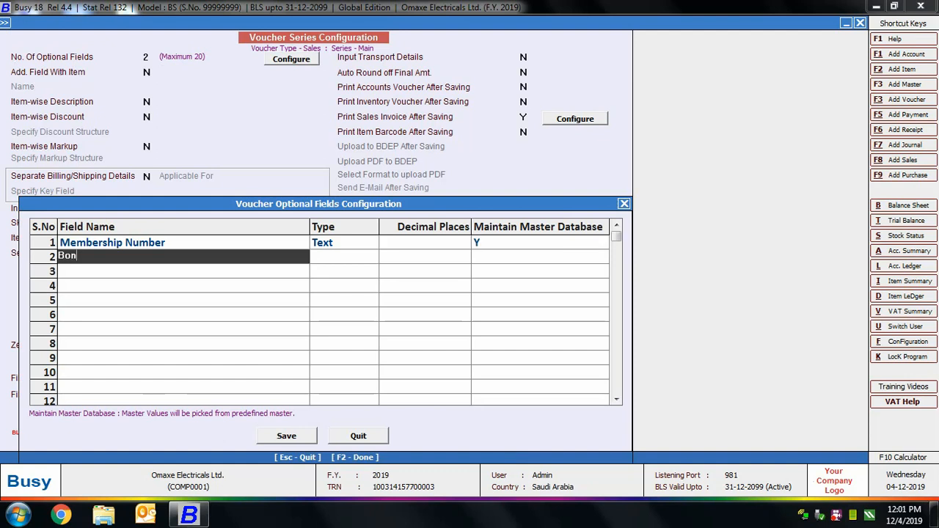
type("us Points")
key("Return")
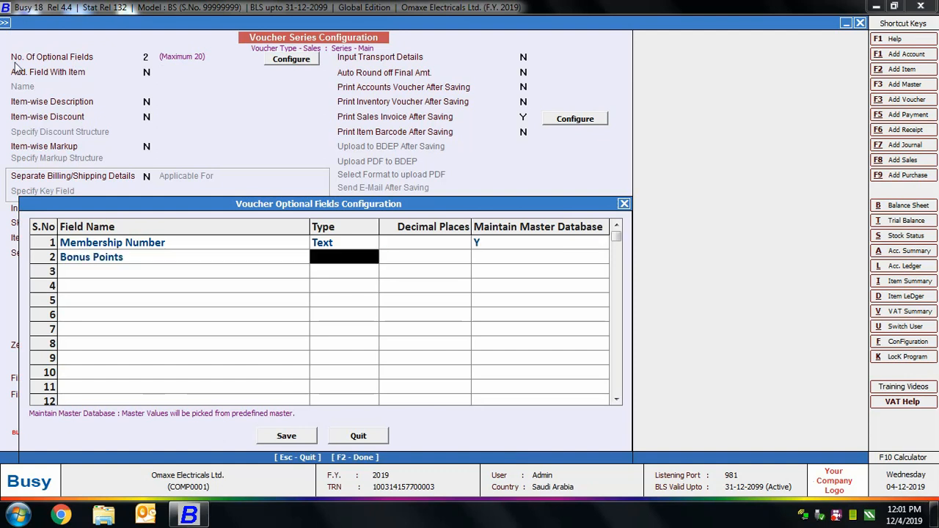
type("num")
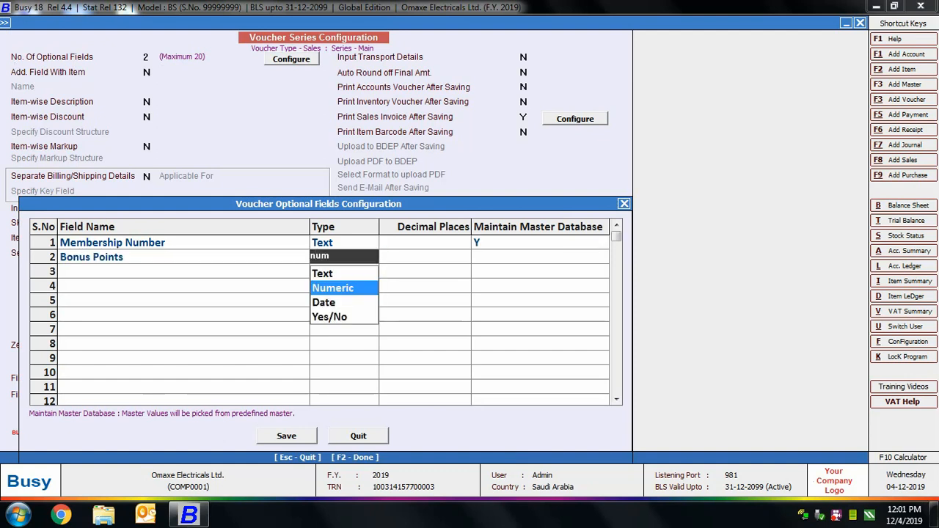
key("Return")
key("F2")
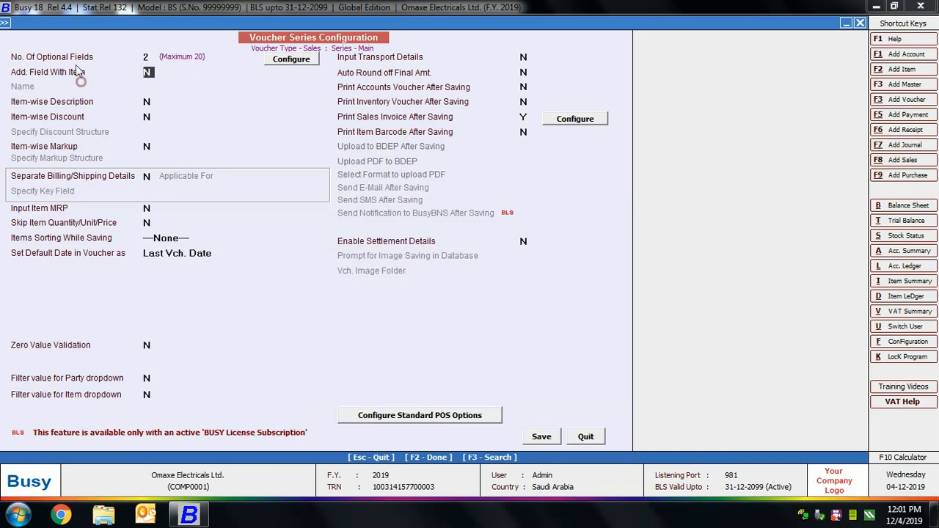
Step: Enable the additional field with item and name it Extended Warranty
key("y")
key("Return")
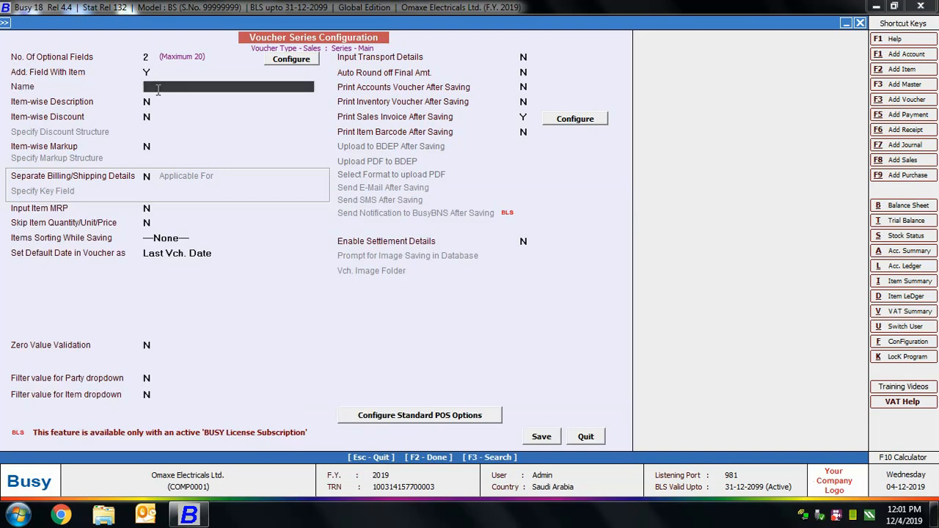
type("Extended Warranty")
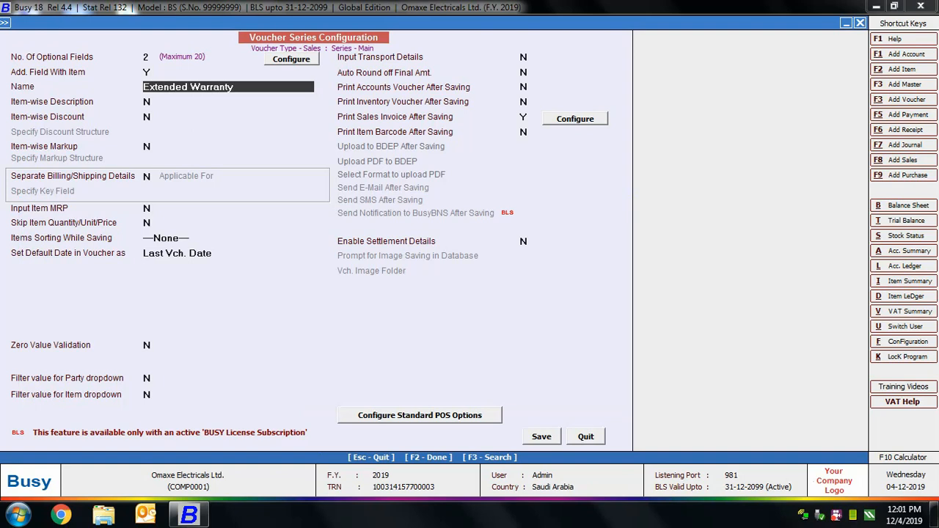
key("Return")
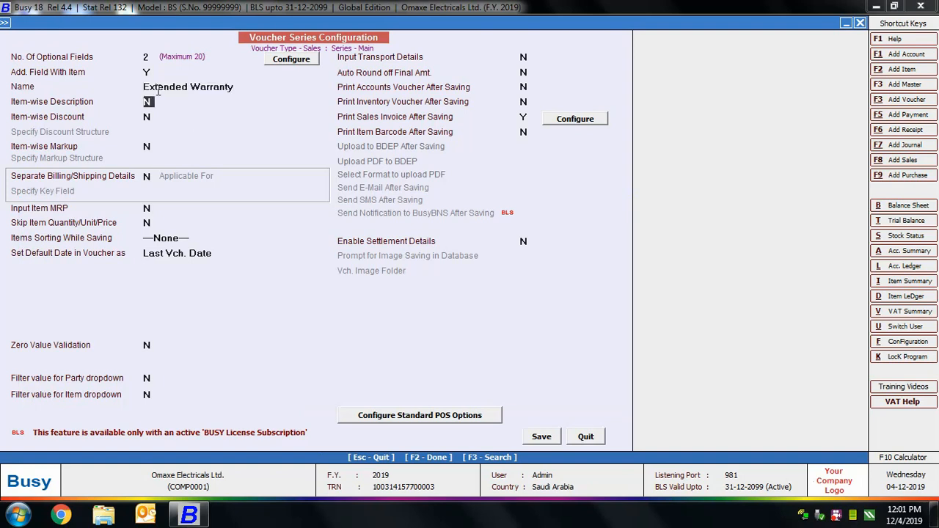
Step: Enable item-wise description and set the number of description lines to 3
key("y")
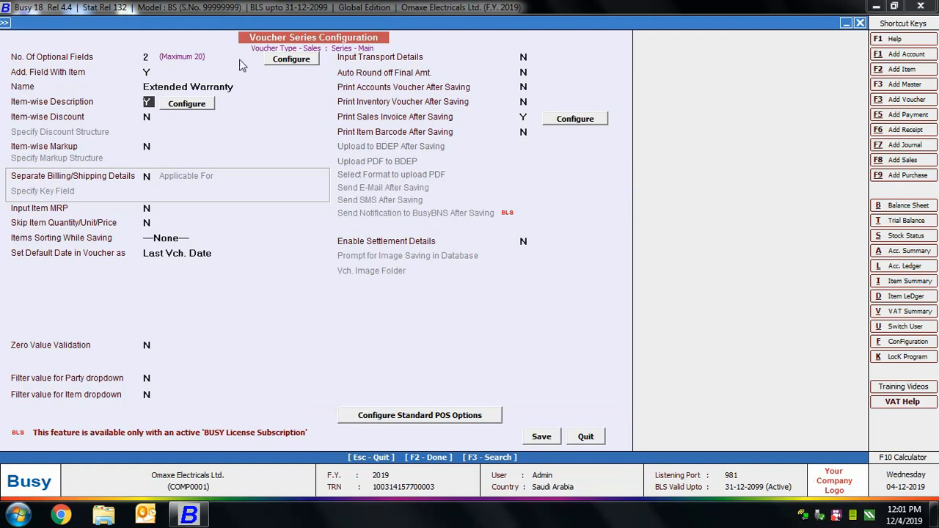
left_click(182, 107)
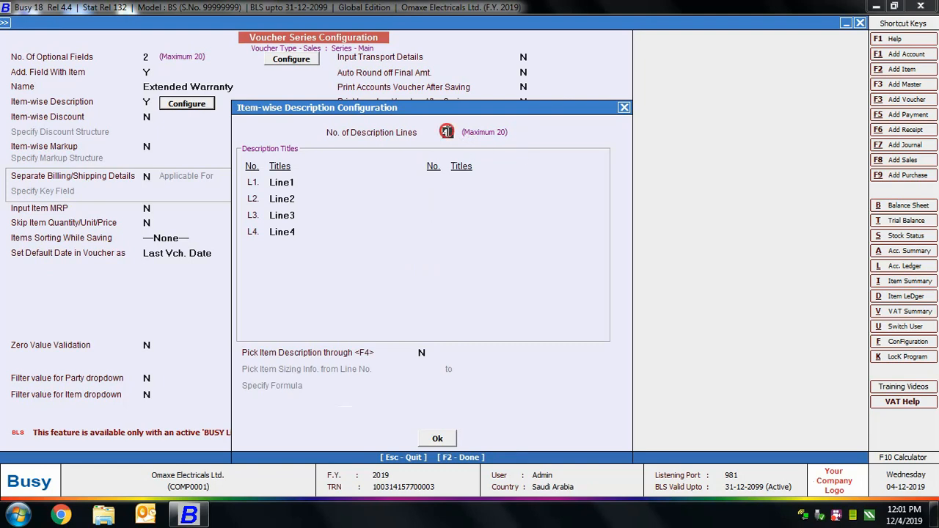
type("3")
key("Return")
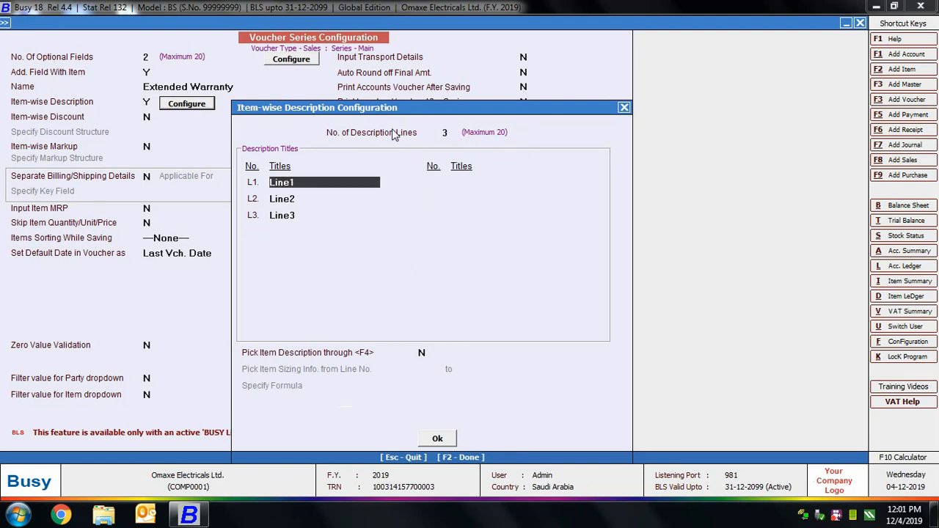
Step: Title the three item description lines Color, Special Features and AMC
type("Color")
key("Return")
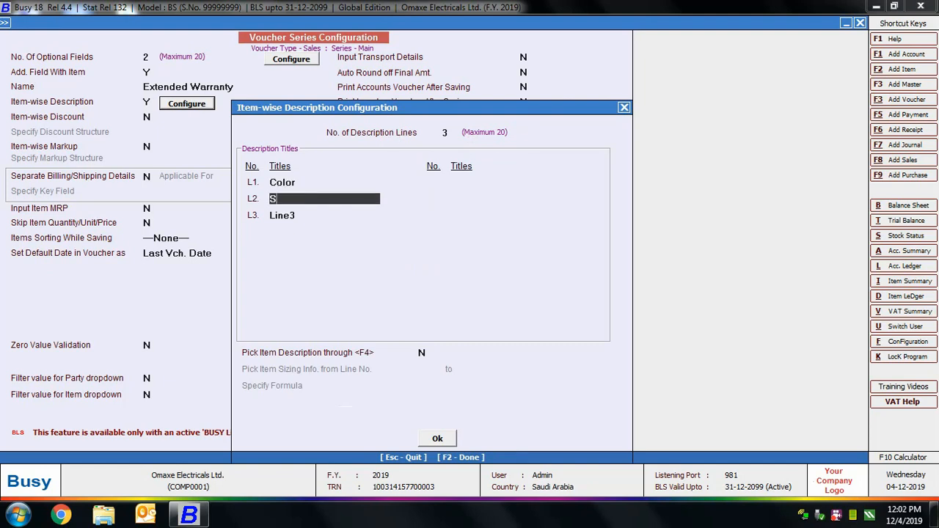
type("Special Features")
key("Return")
type("AMC")
key("Return")
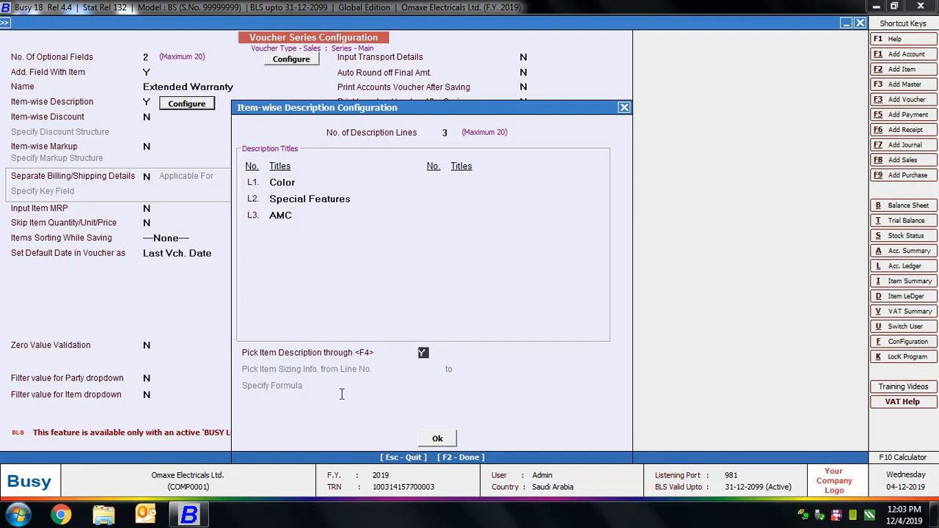
Step: Enable picking of item descriptions during entry and accept the item-wise description configuration
type("Y")
left_click(438, 439)
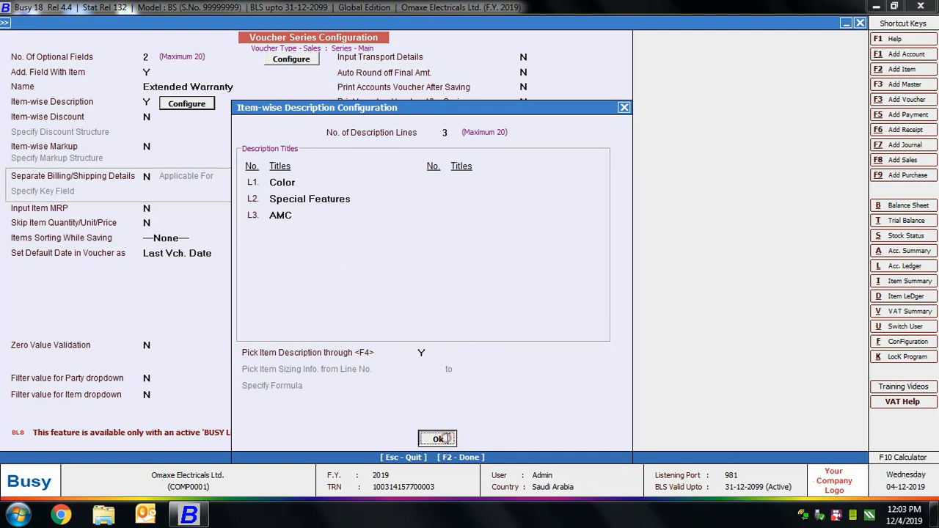
Step: Enable item-wise discount with the discount structure Simple Discount, % of Price
left_click(148, 117)
type("y")
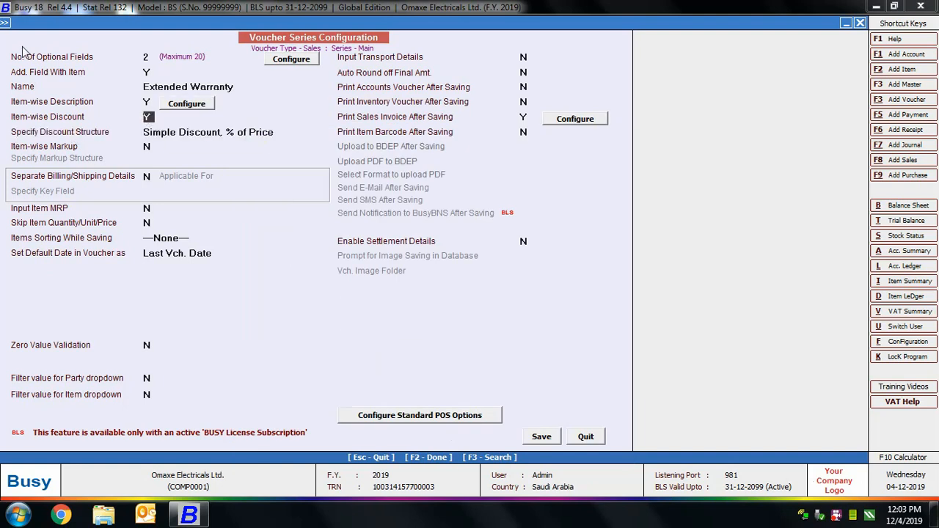
left_click(200, 132)
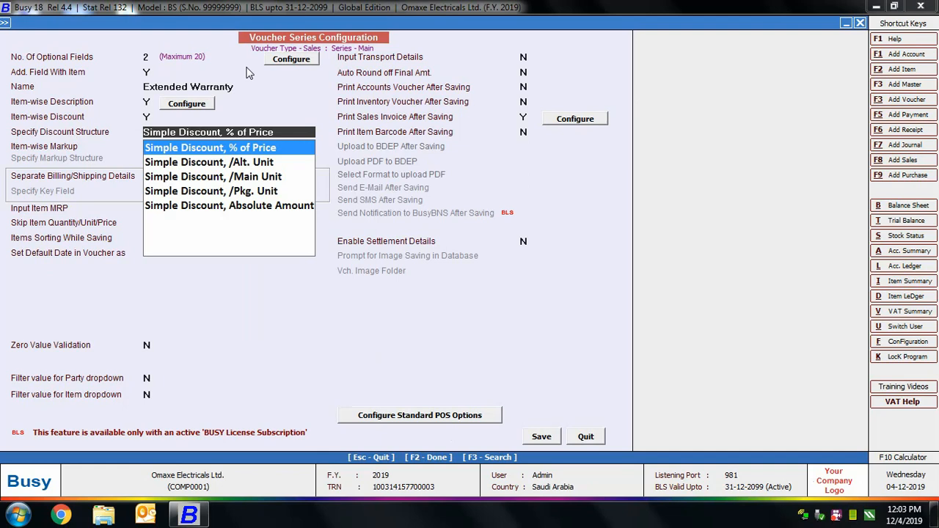
left_click(236, 148)
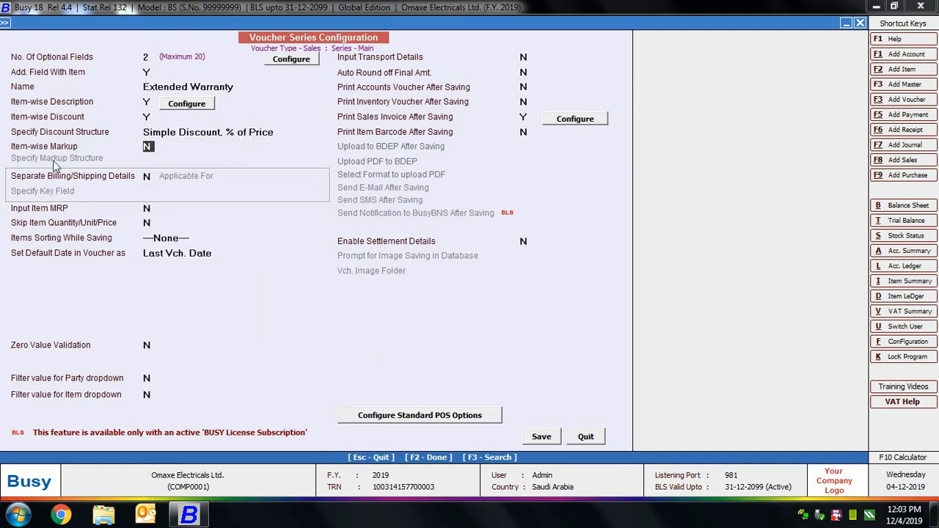
Step: Enable separate billing/shipping details for All Parties, with Party Name as the key field
left_click(148, 177)
type("Y")
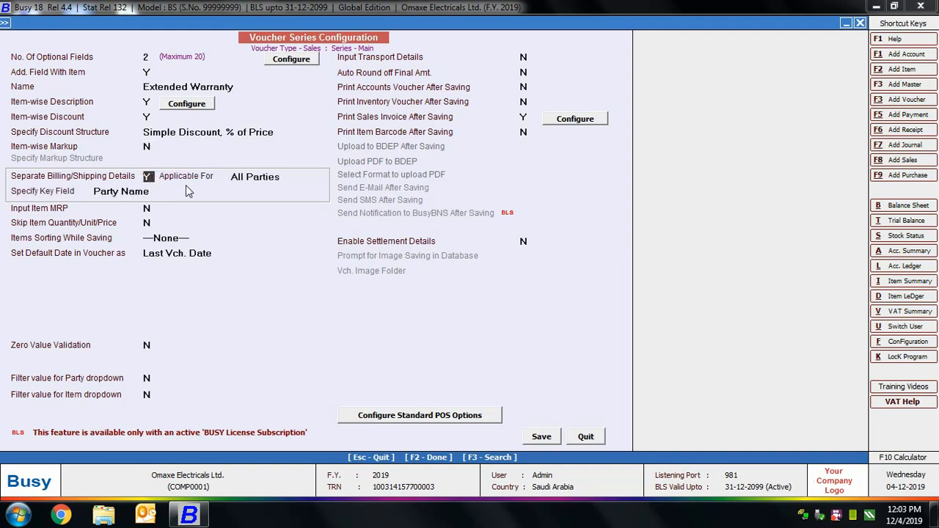
left_click(271, 178)
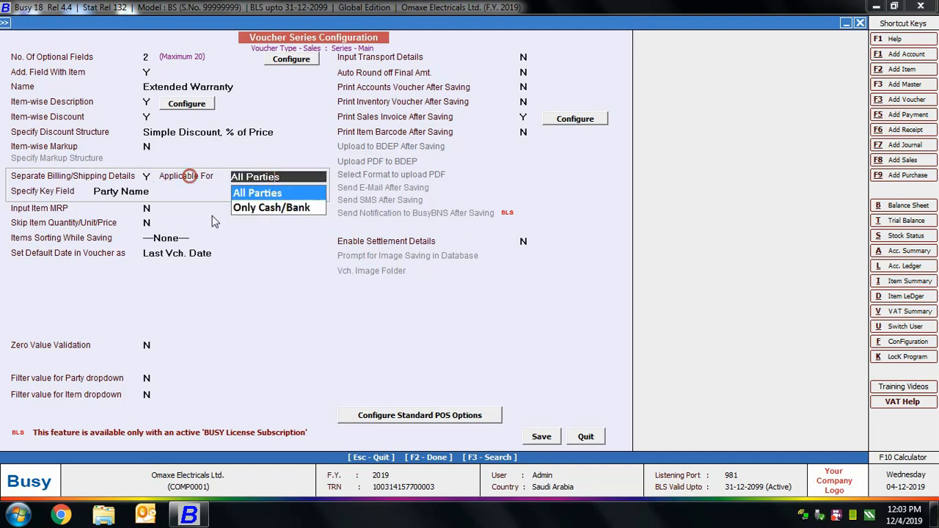
left_click(272, 189)
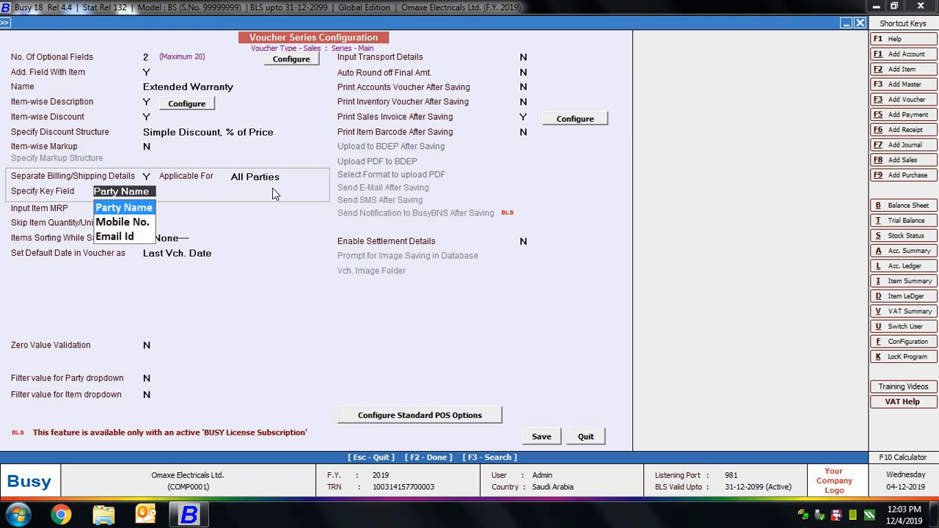
key("Return")
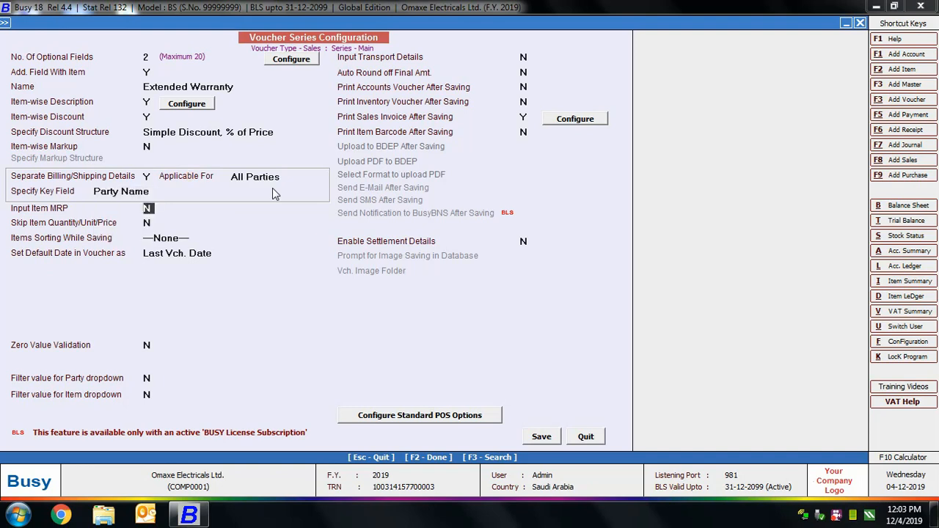
Step: Enable item MRP input and choose None for items sorting while saving
key("y")
key("Return")
left_click(177, 239)
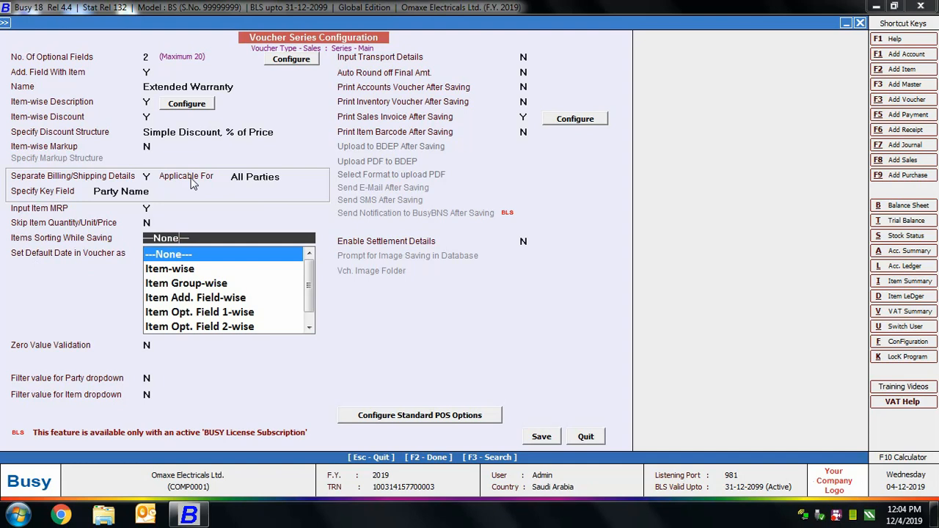
left_click(184, 254)
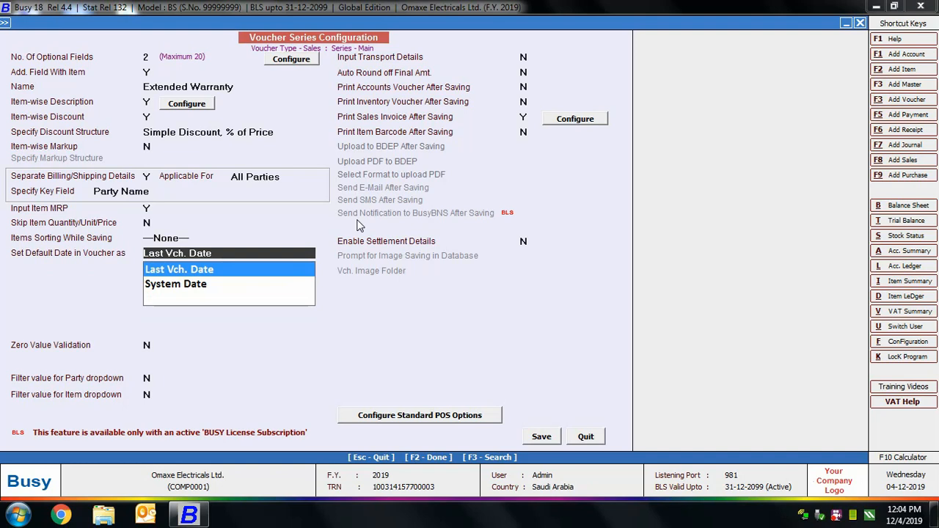
Step: Choose Last Vch. Date as the default date in the voucher
key("Down")
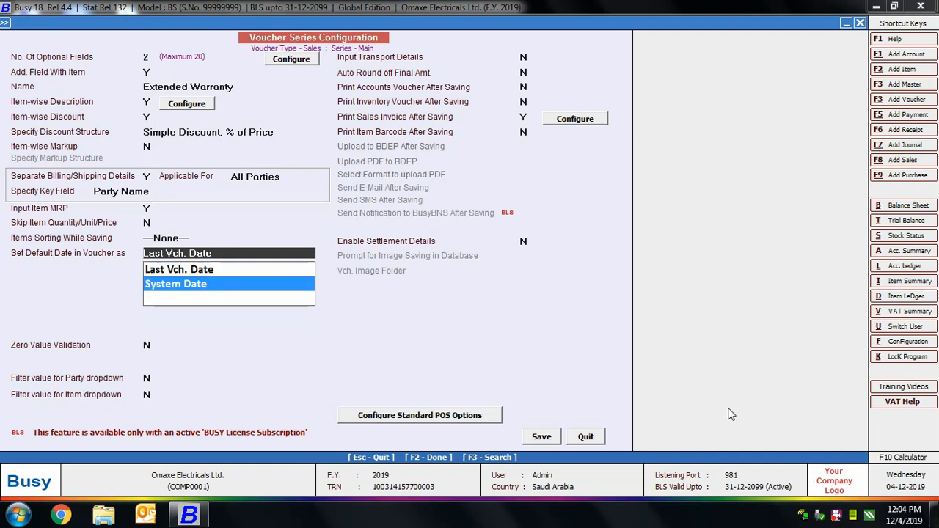
key("Up")
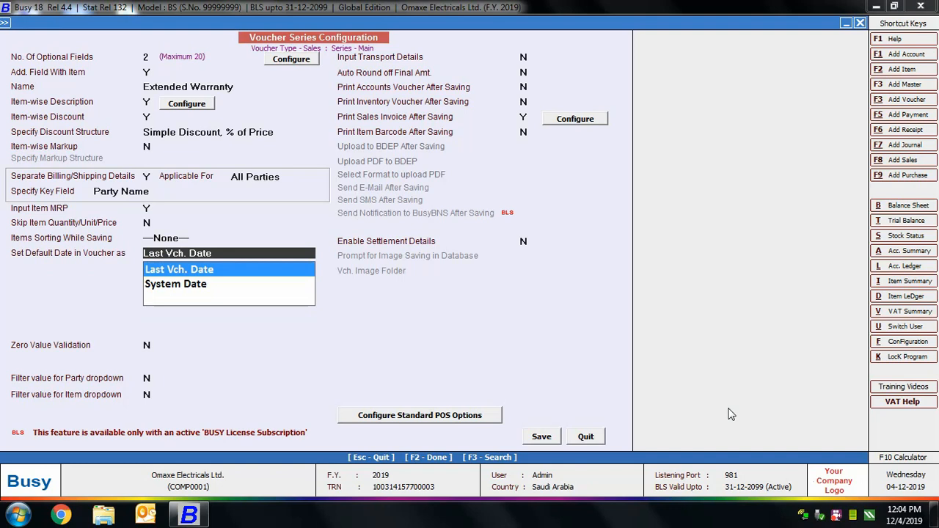
key("Return")
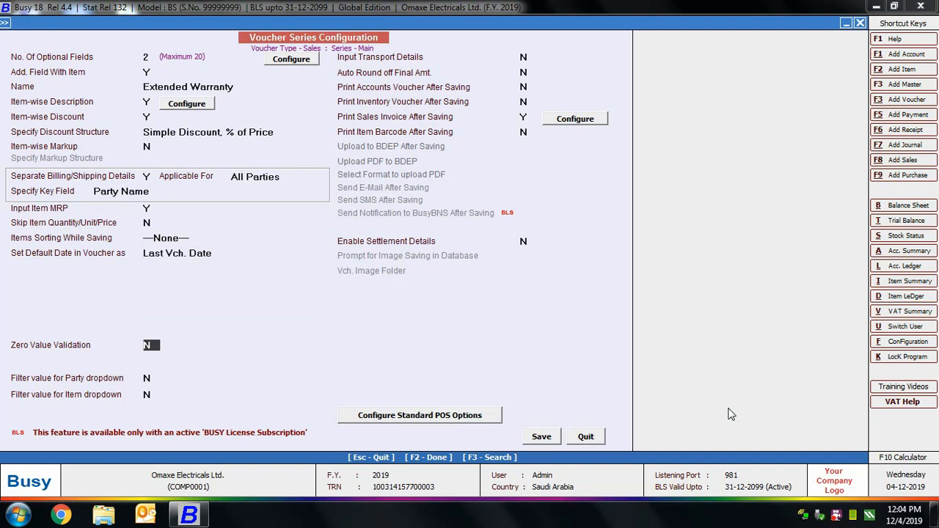
Step: Enable zero value validation, disallow zero item amount and zero voucher amount, and save the validation settings
key("y")
left_click(204, 345)
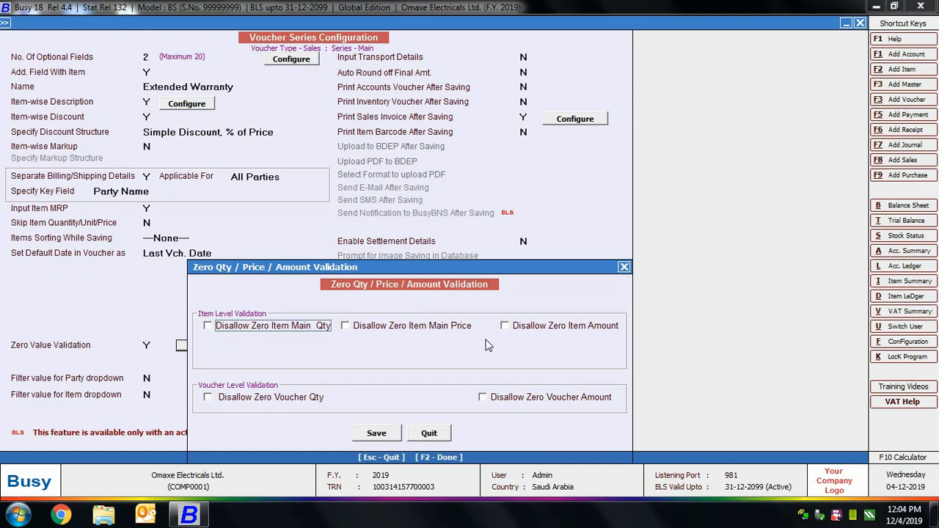
left_click(547, 329)
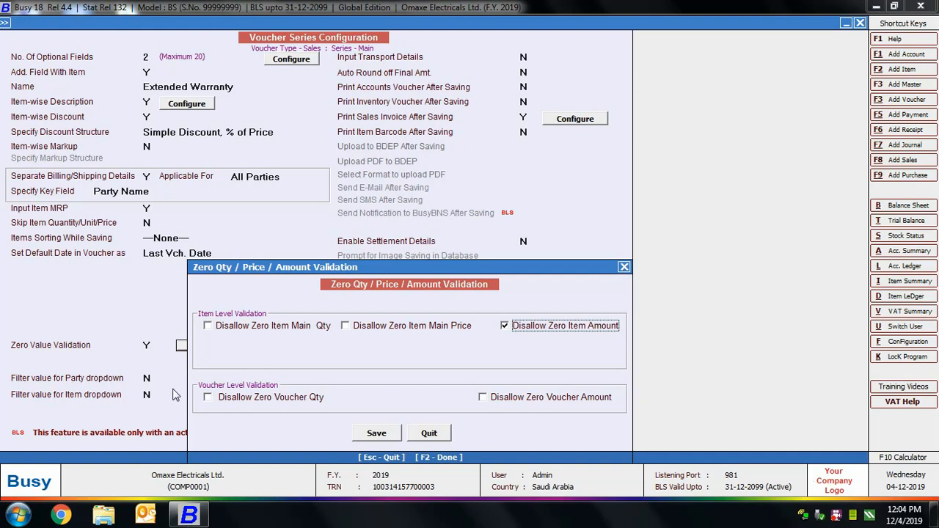
left_click(496, 400)
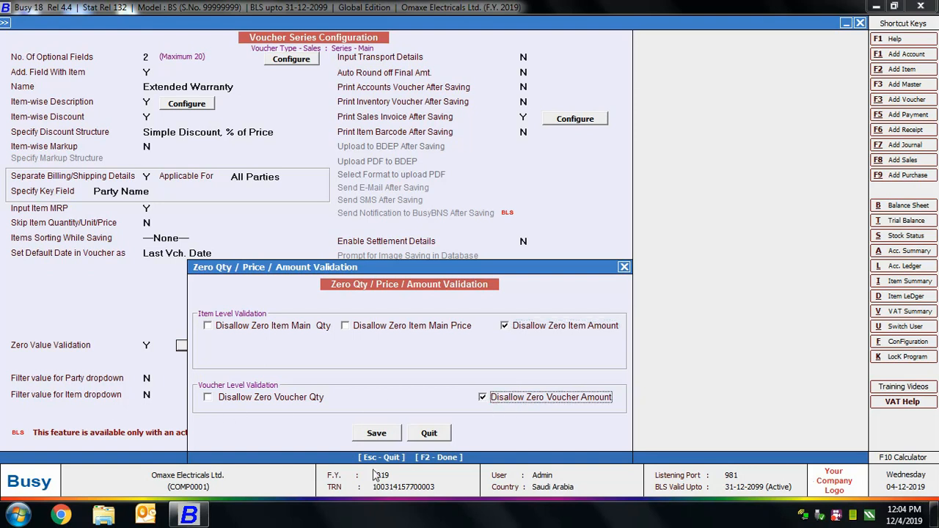
left_click(380, 435)
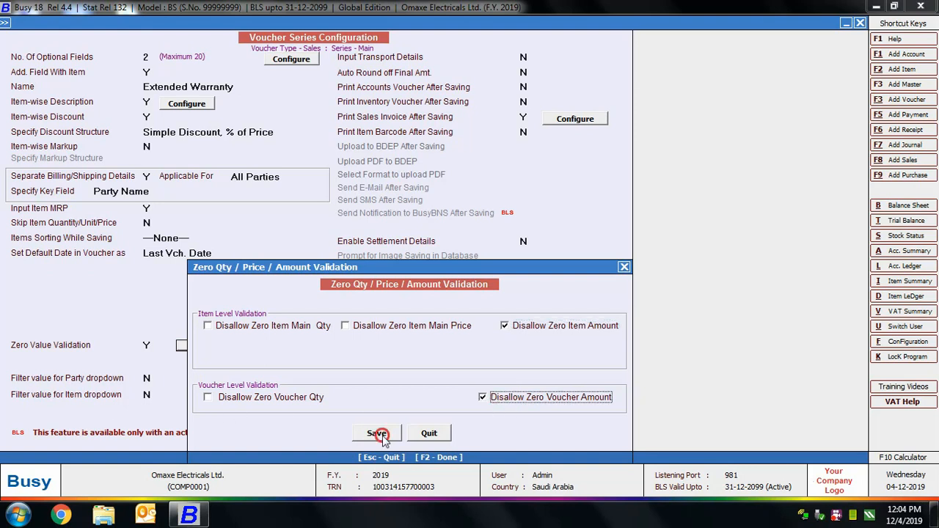
left_click(150, 378)
type("Y")
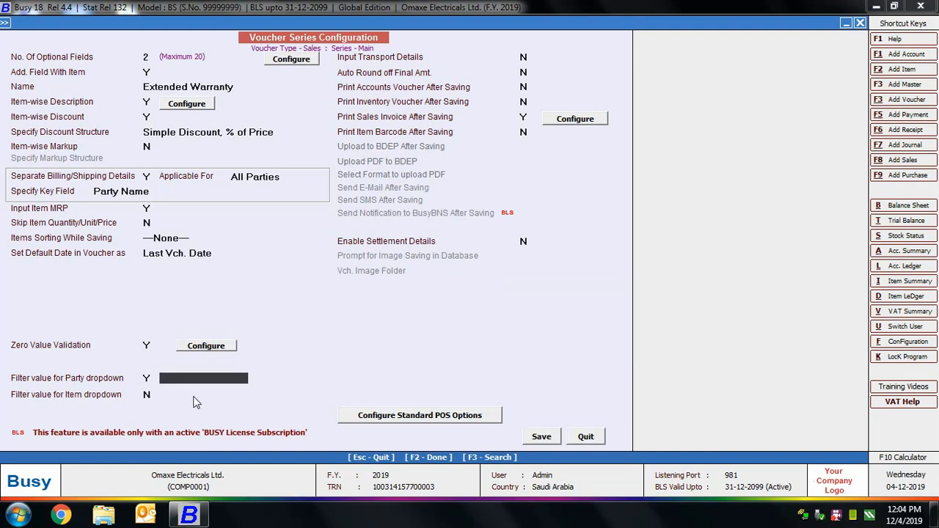
left_click(149, 378)
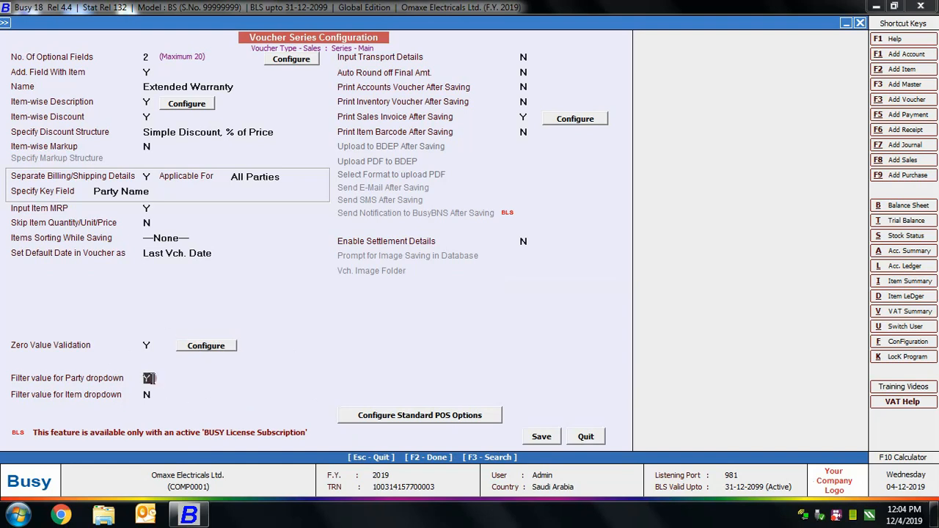
key("n")
key("Return")
Step: Enable the input of transport details and the auto round-off of the final amount
left_click(374, 61)
left_click(525, 73)
type("Y")
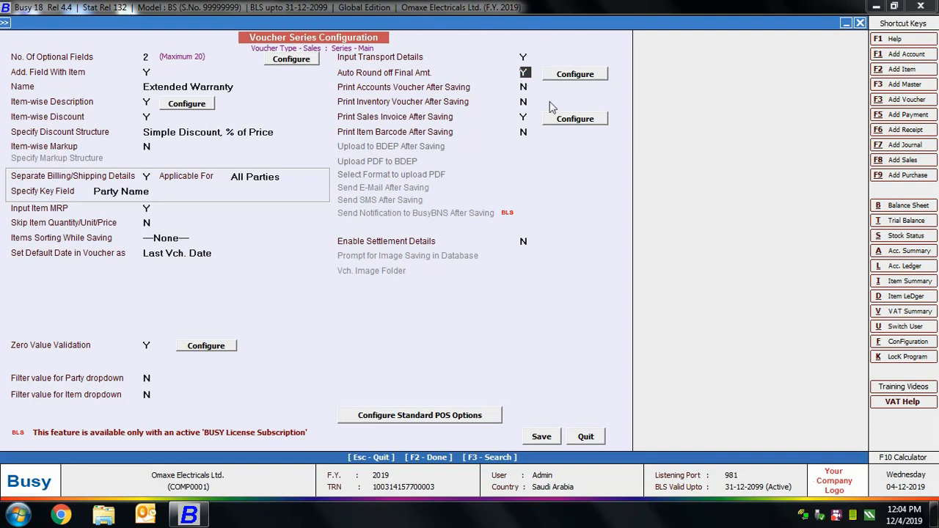
Step: Configure the automatic round-off with bill sundry Rounded Off (+) for upper and Rounded Off (-) for lower
left_click(569, 78)
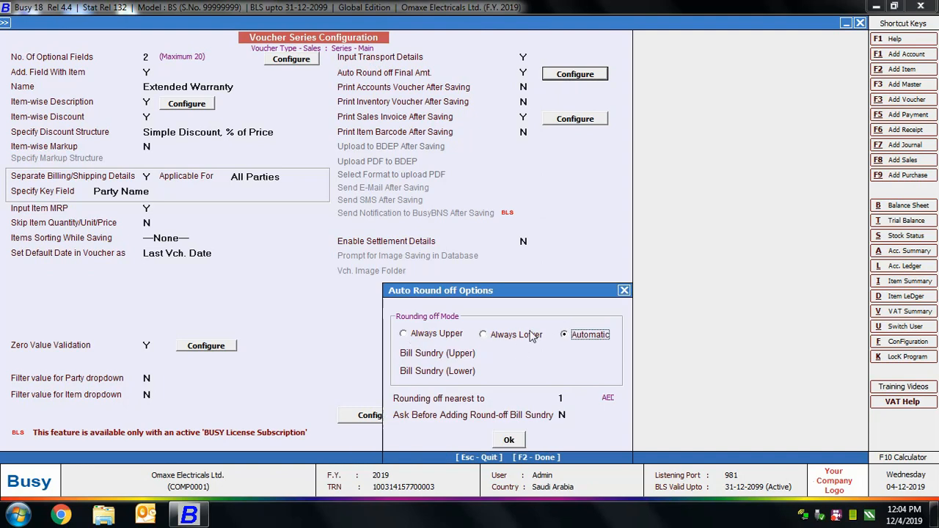
left_click(558, 353)
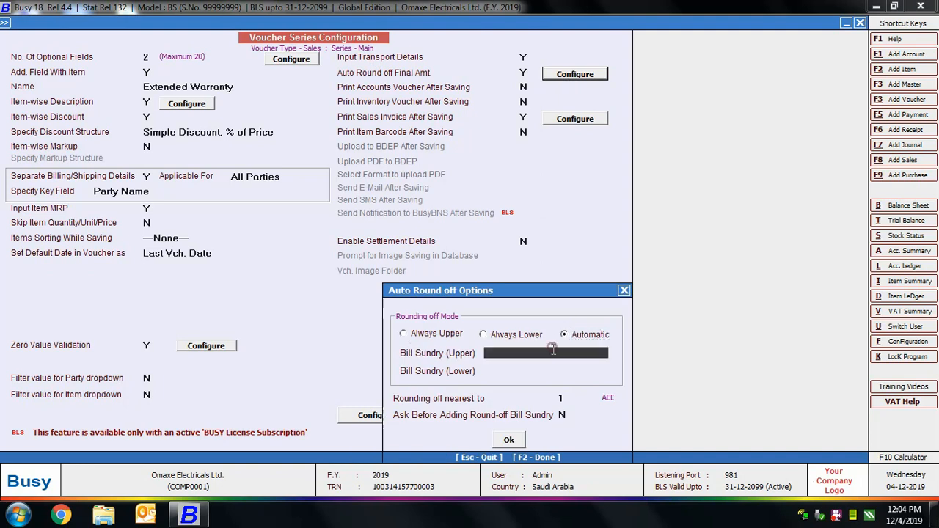
type("ro")
key("Down")
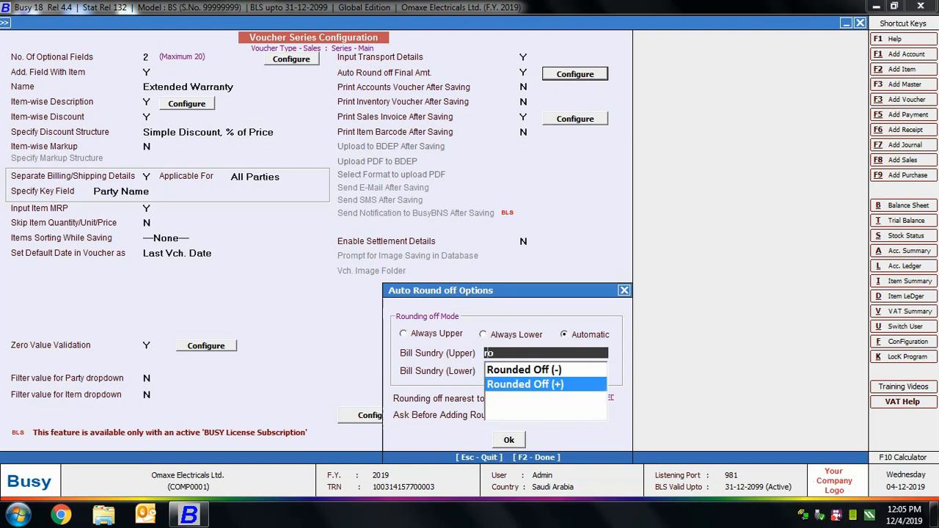
key("Return")
type("roun")
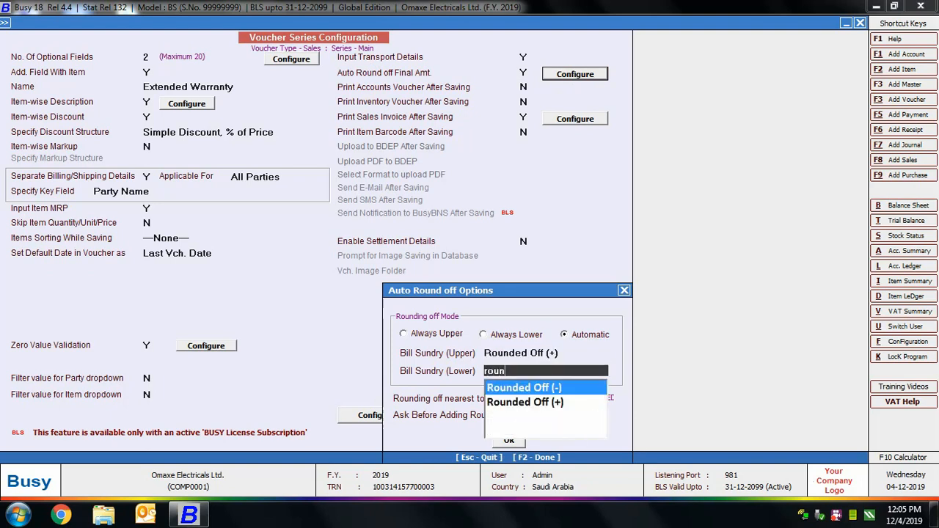
key("Return")
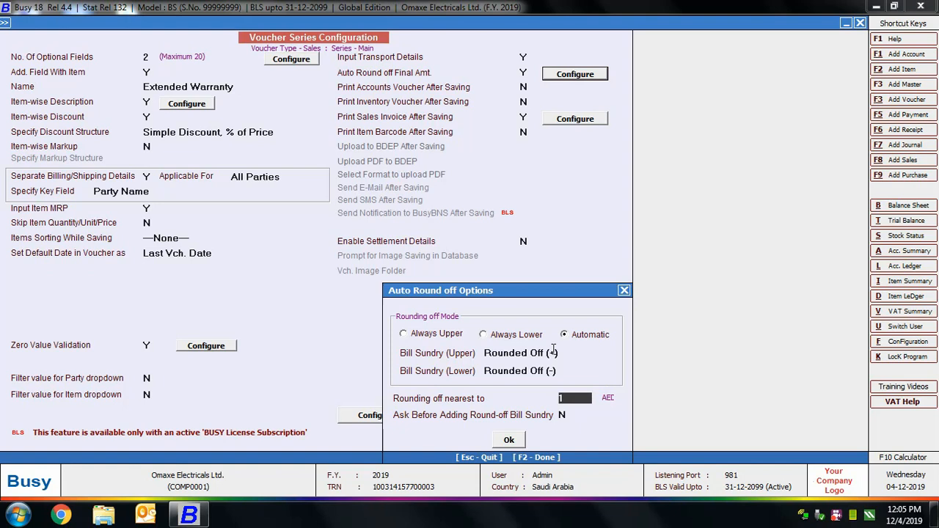
Step: Accept rounding off to the nearest 1, enable asking before adding the round-off bill sundry, and confirm the round-off options
key("Return")
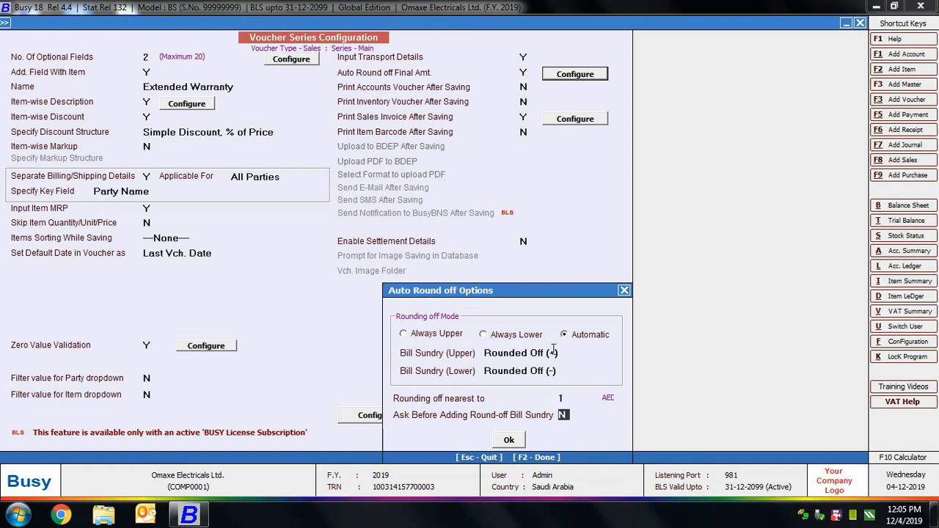
type("Y")
key("Return")
key("Return")
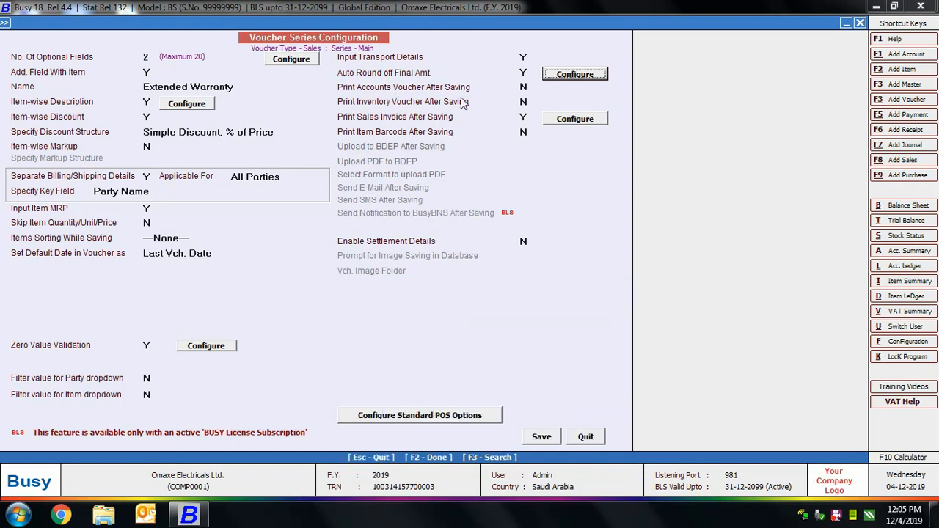
Step: Enable accounts voucher printing after saving with the STANDARD format and a default of 1 copy, and save the printing details
left_click(525, 87)
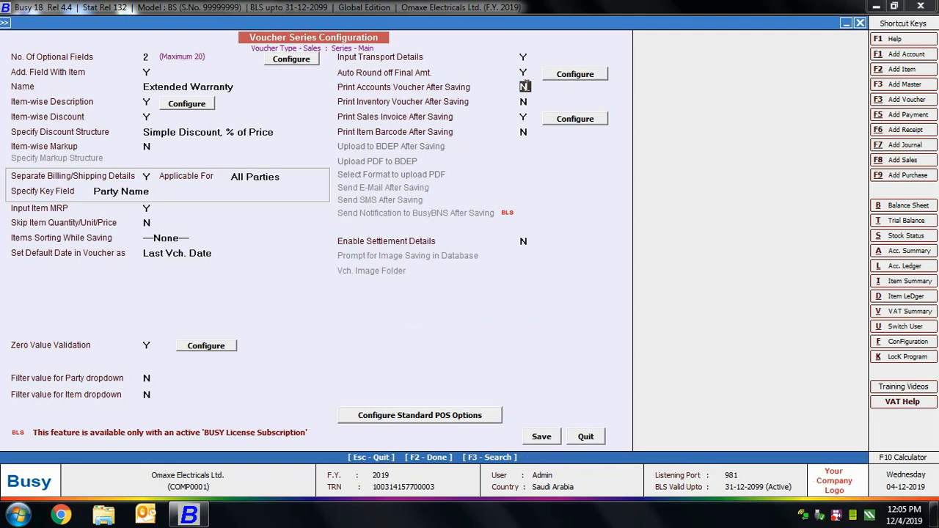
key("y")
left_click(557, 94)
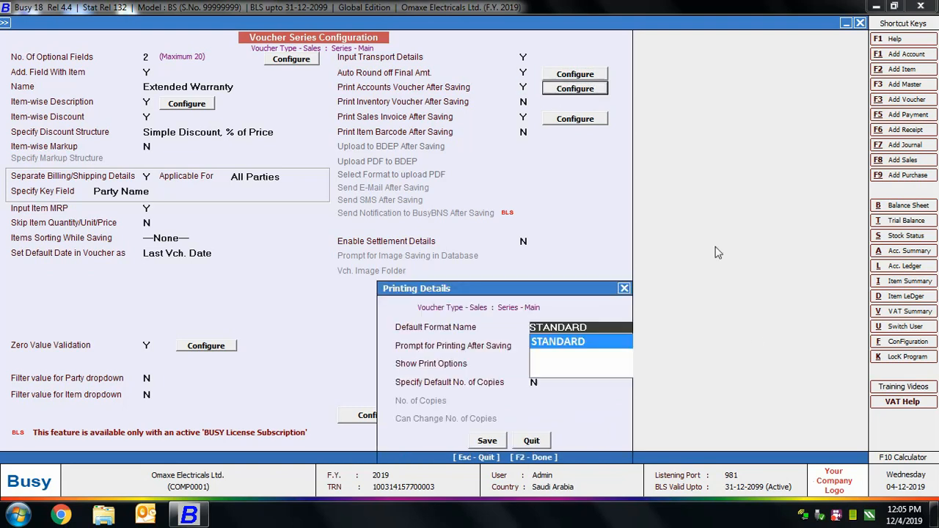
key("Return")
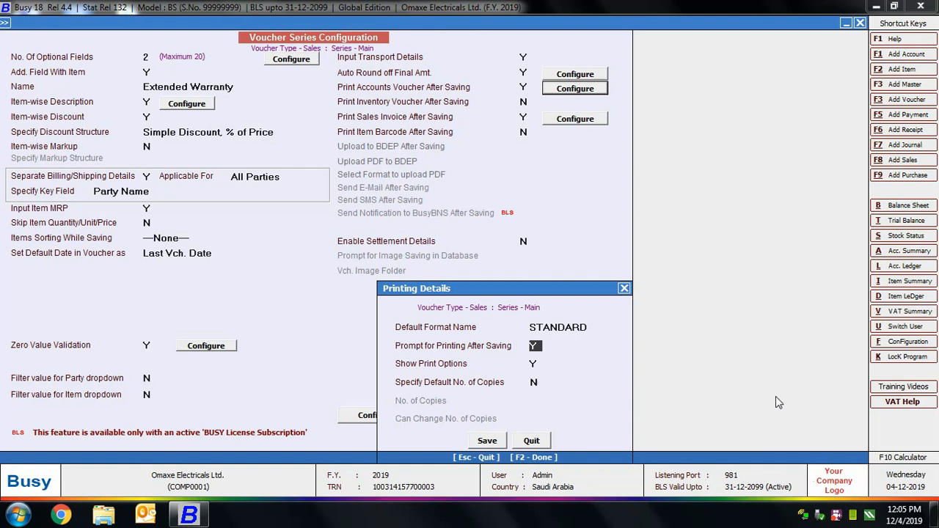
key("Return")
key("Return")
type("Y")
key("Return")
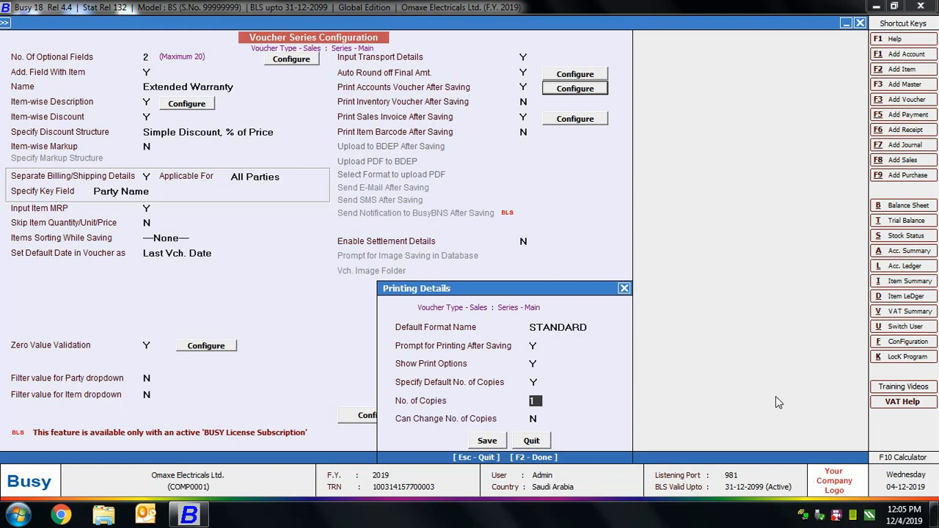
key("Return")
left_click(493, 441)
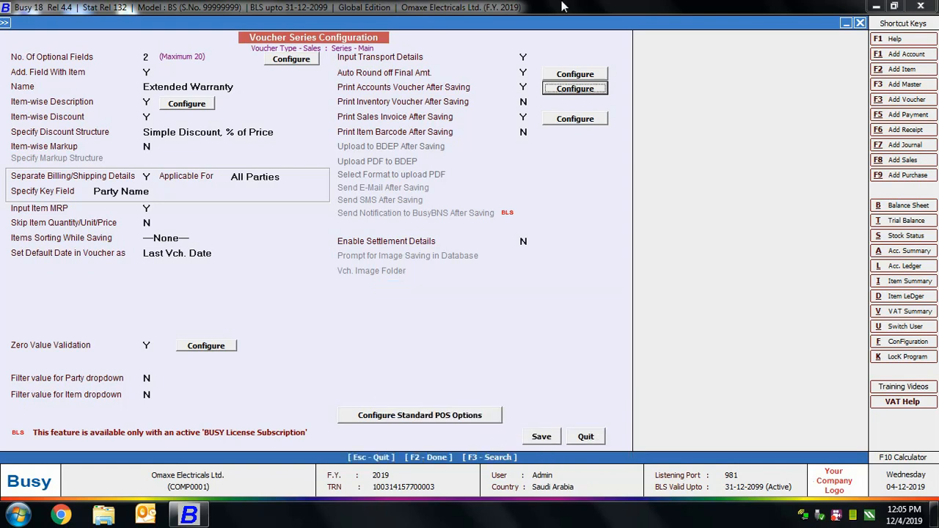
Step: Enable inventory voucher printing after saving, accept the printing prompt and print options, and save the printing details
left_click(524, 104)
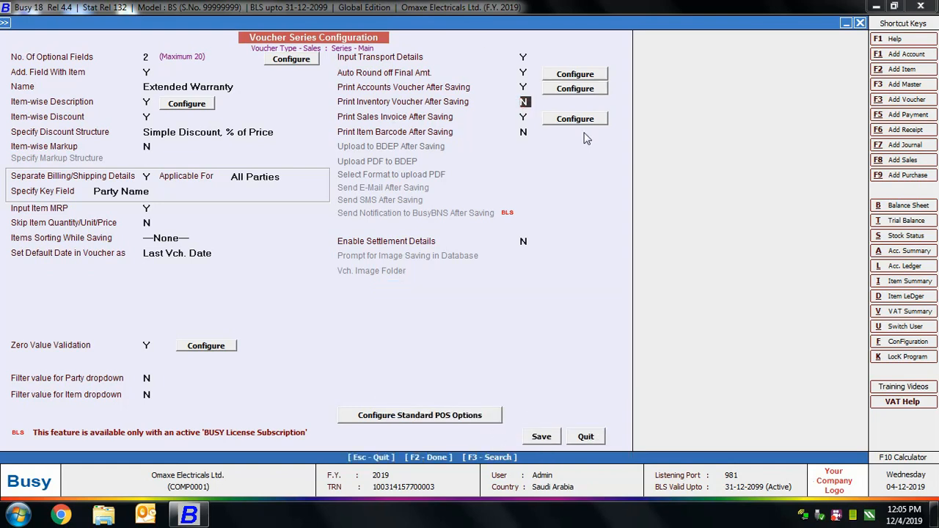
type("Y")
left_click(575, 105)
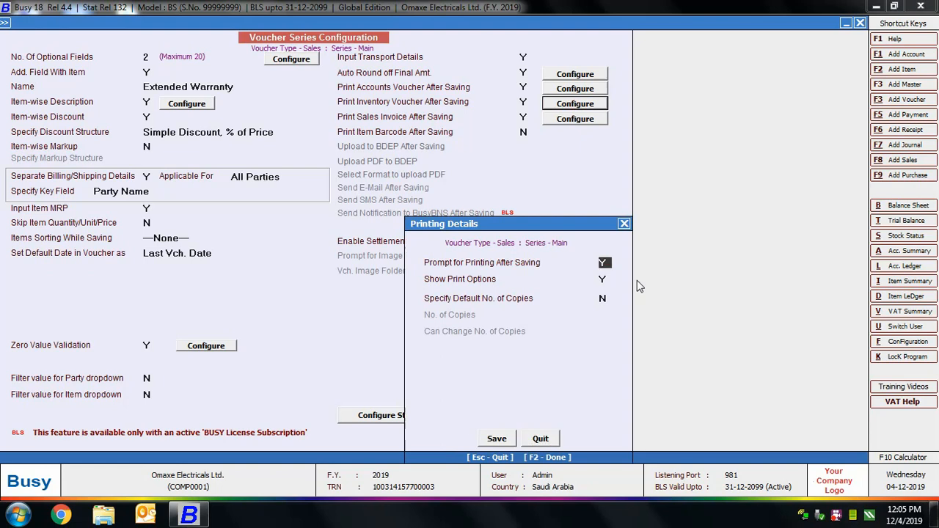
key("Return")
key("Return")
left_click(497, 438)
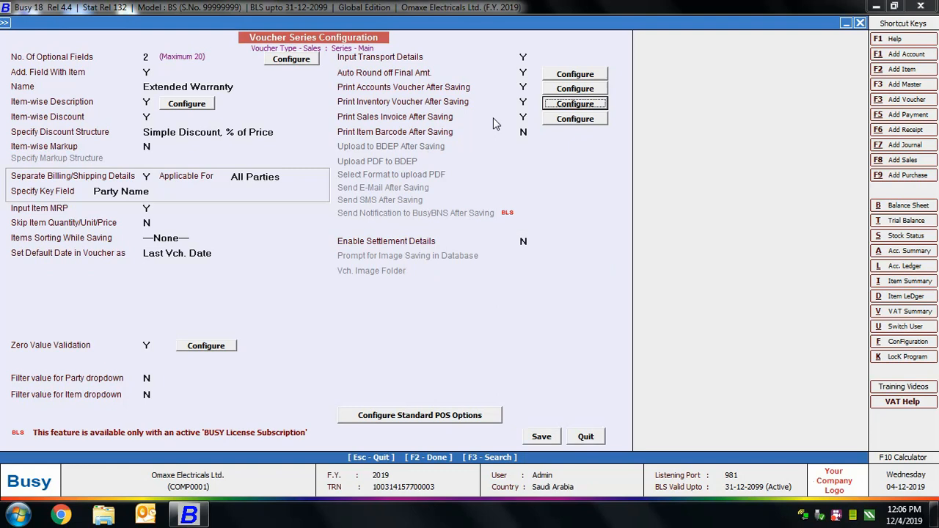
Step: Configure sales invoice printing with 4 formats, choose STANDARD for Format 2, and look through the other format options
left_click(575, 119)
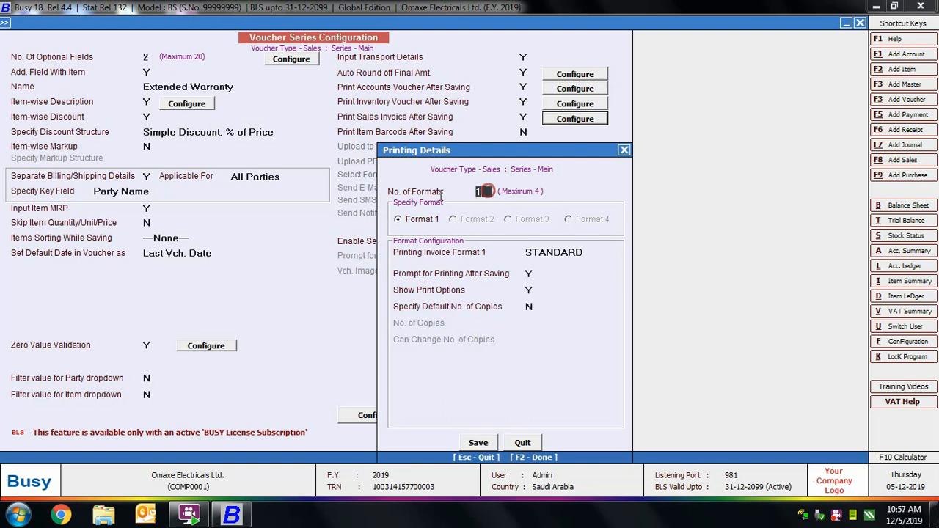
type("4")
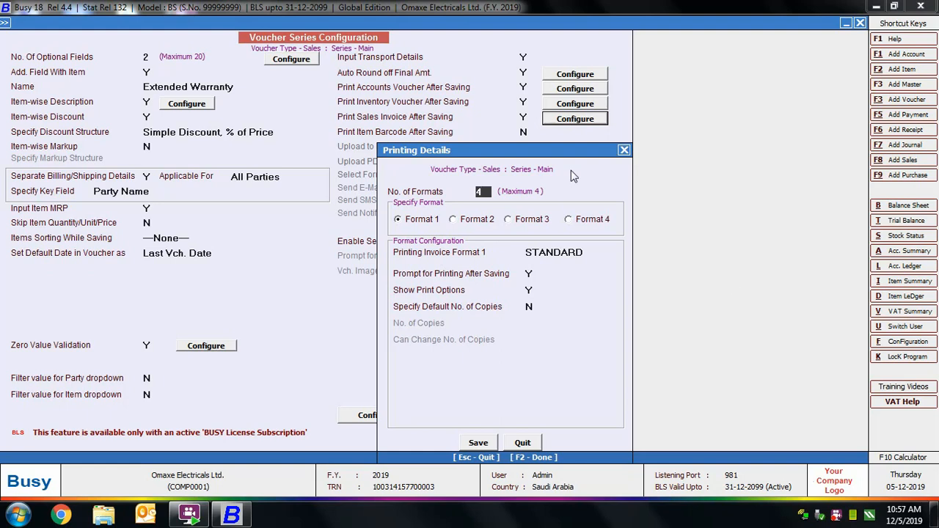
left_click(477, 222)
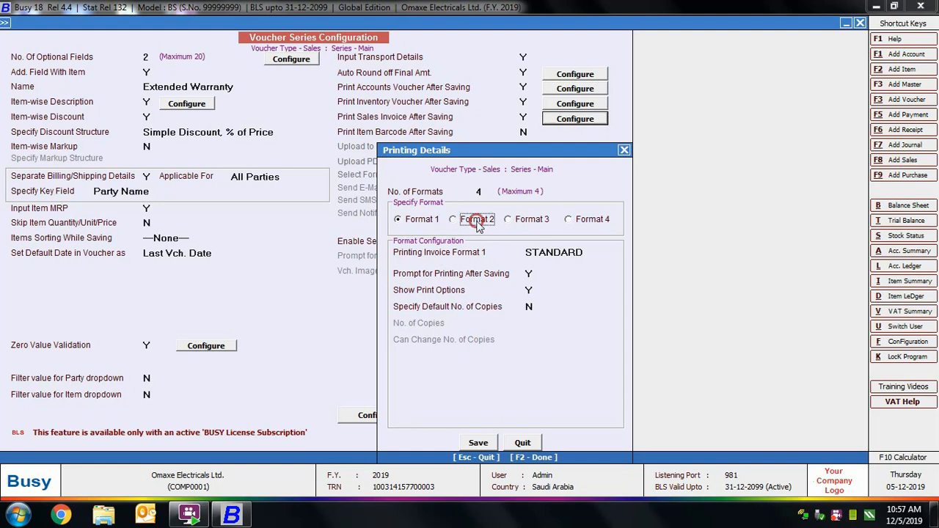
left_click(539, 252)
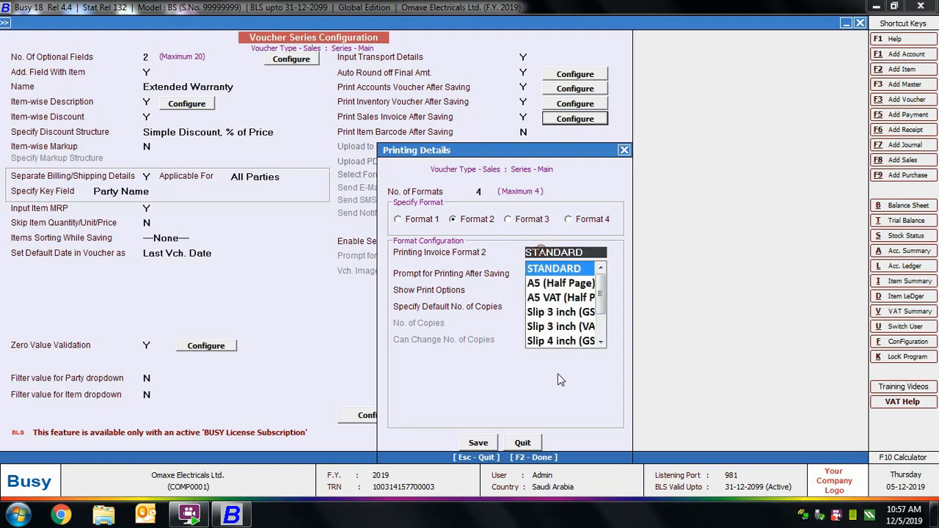
left_click(587, 269)
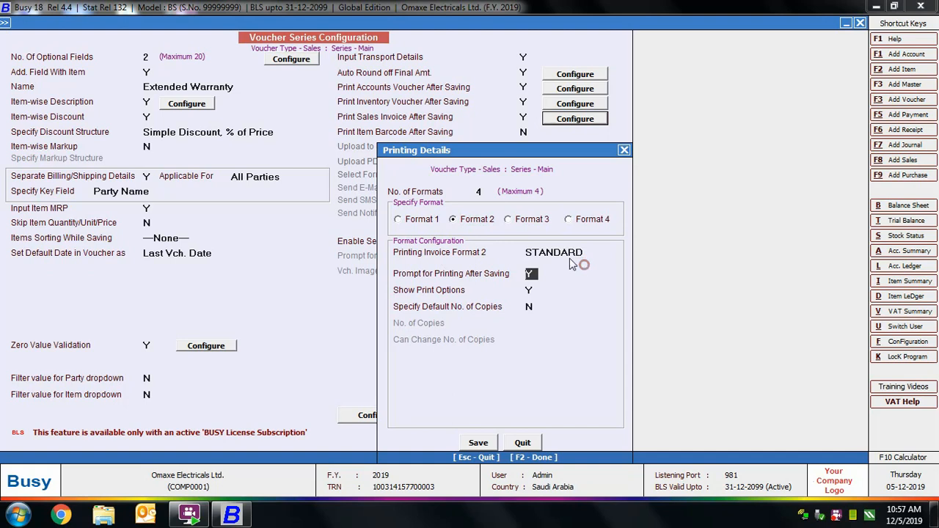
left_click(539, 219)
left_click(582, 221)
left_click(438, 221)
Step: Set the number of sales invoice formats to 1 and save the printing details
left_click(480, 191)
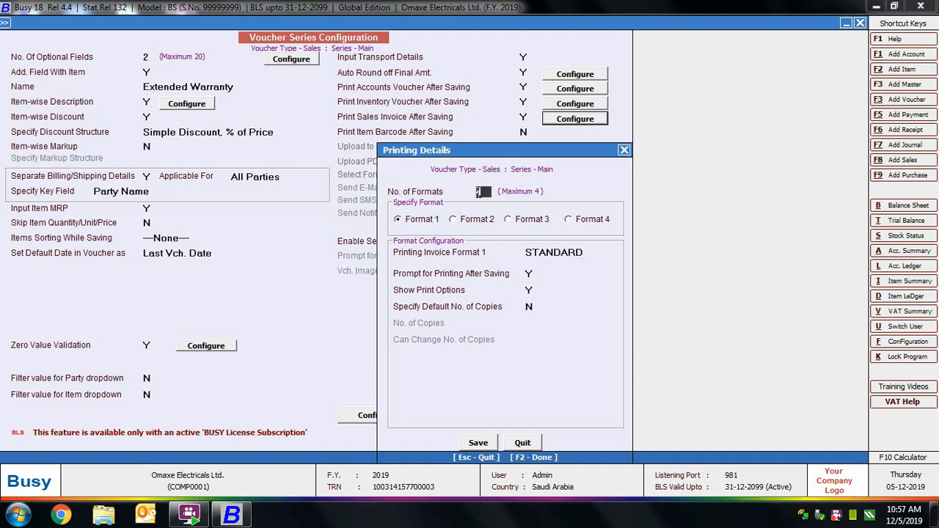
type("1")
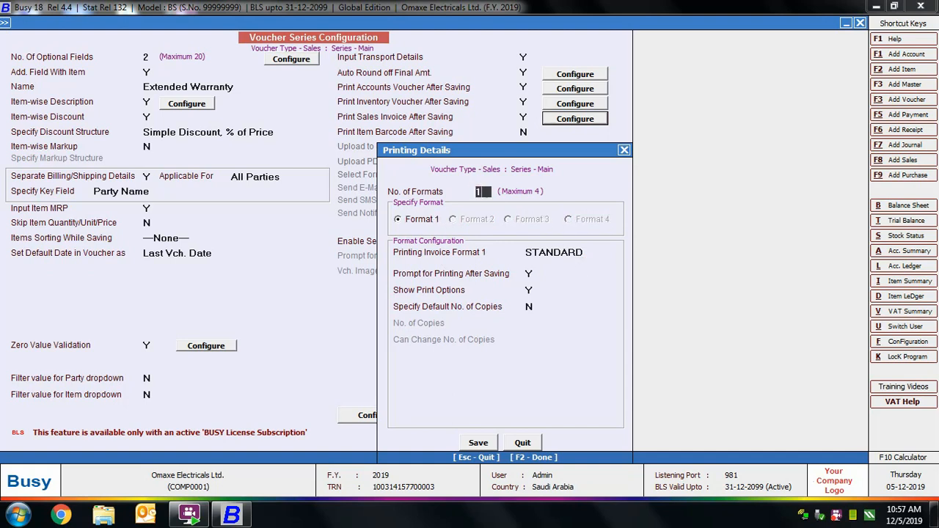
left_click(477, 443)
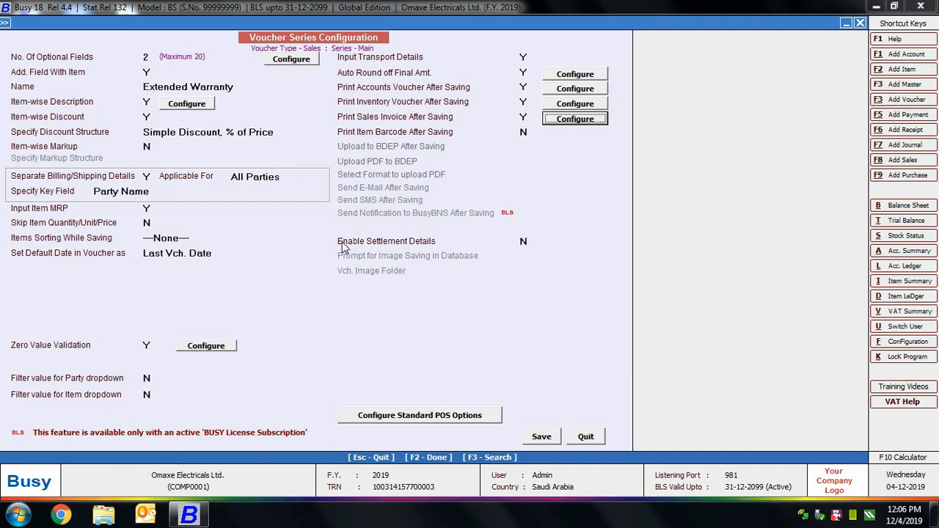
Step: Enable settlement details for the Main sales series and open their configuration
left_click(524, 242)
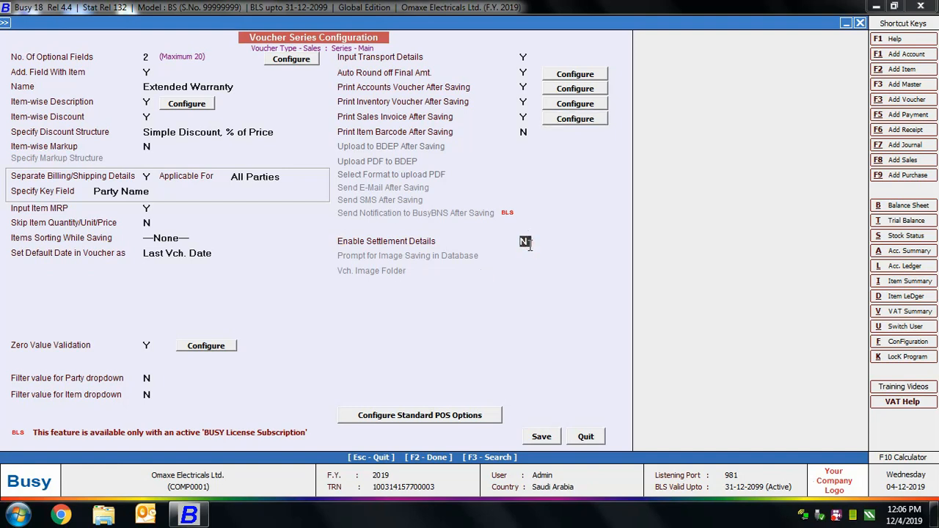
key("y")
key("Return")
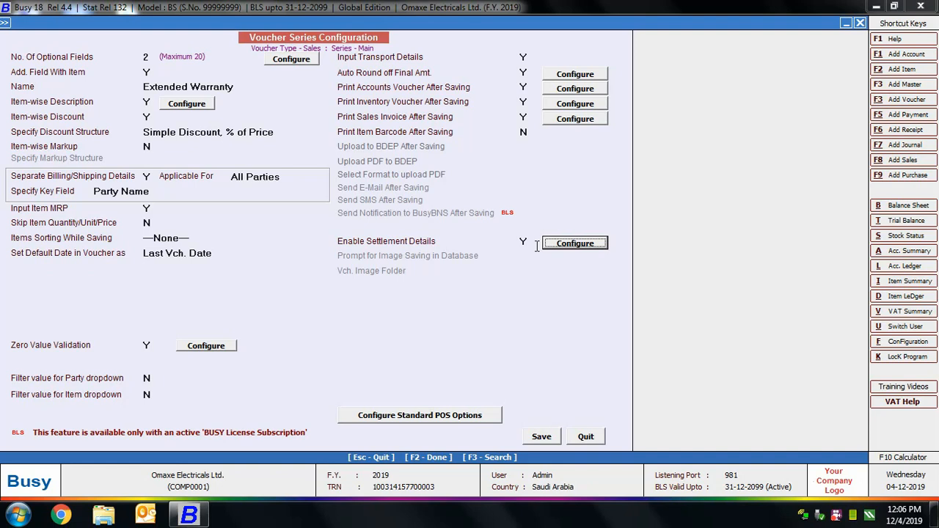
left_click(571, 243)
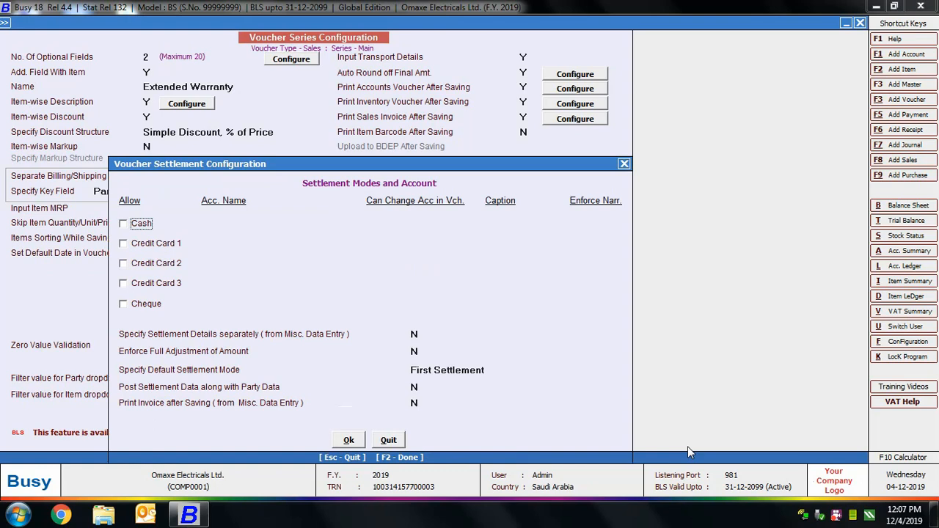
Step: Allow the Cash settlement mode with the Cash account and the caption Cash
left_click(124, 224)
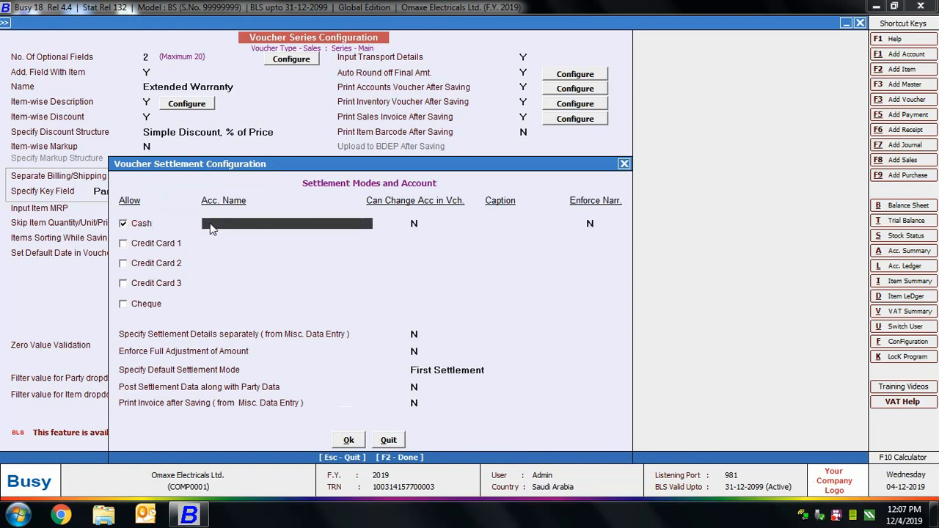
key("Return")
key("Return")
type("Cash")
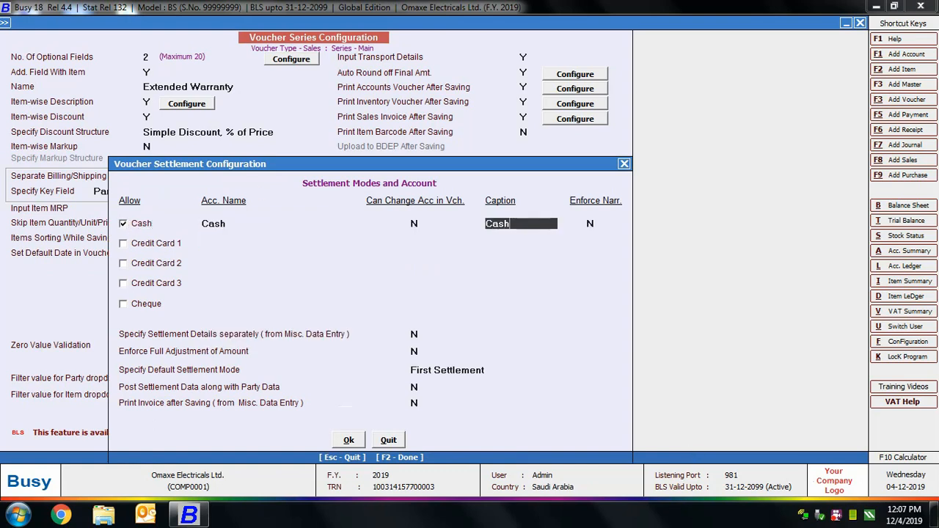
key("Return")
Step: Allow Credit Card 1 settlement with the United Arab Bank account and the caption Crdt Card Mchine1
key("Return")
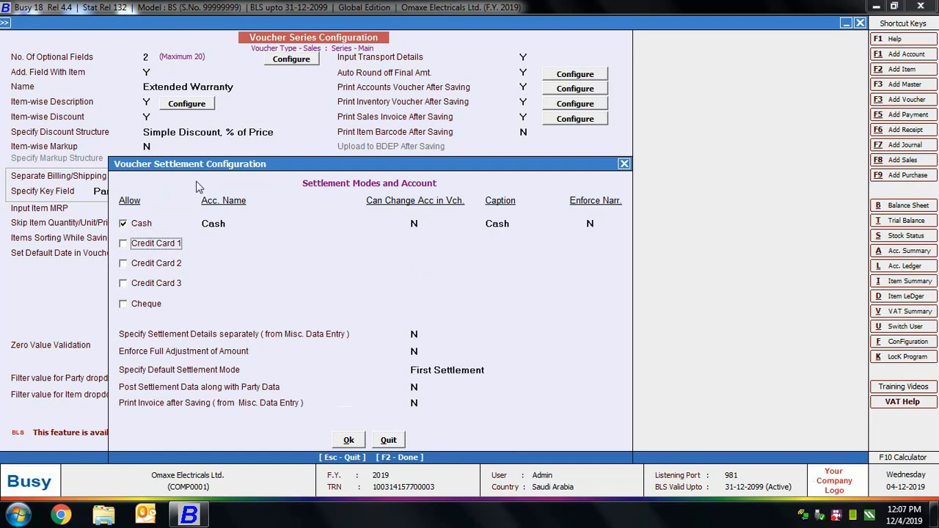
left_click(142, 243)
key("Return")
key("Return")
type("C")
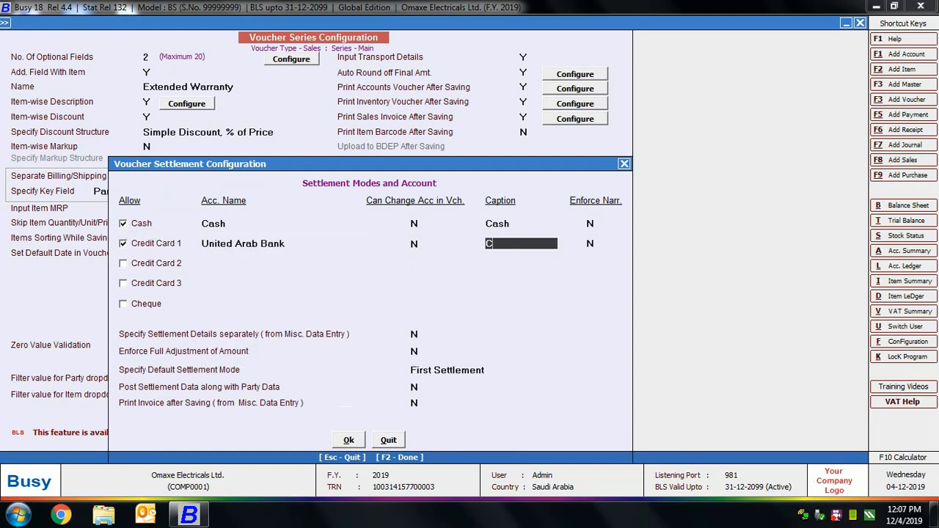
type("rdt Card")
type(" Mchine1")
Step: Allow Credit Card 2 settlement with the United Arab Bank account and the caption Crdt Card Mchine2
left_click(147, 262)
key("Return")
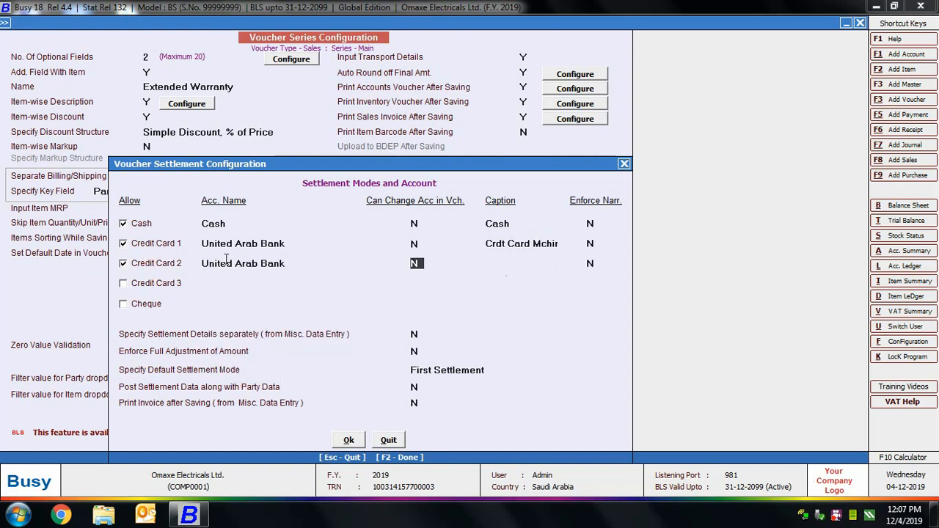
key("Return")
type("Crdt Car")
type("hine2")
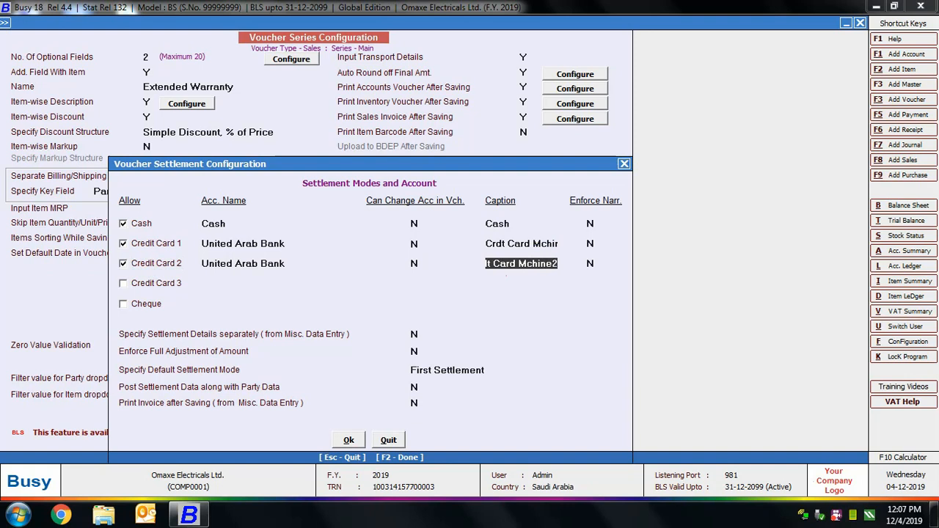
key("Return")
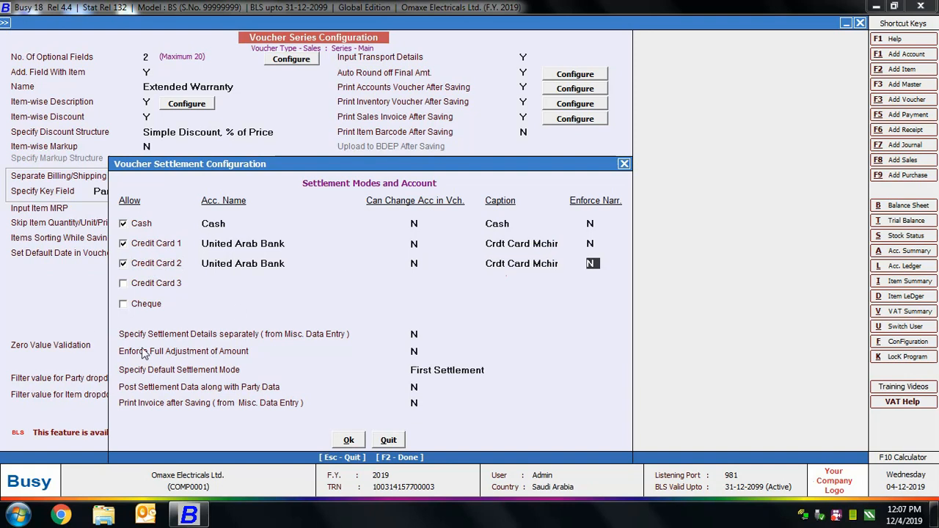
Step: Review the default settlement mode choices and set Enforce Full Adjustment of Amount to Y
left_click(413, 334)
left_click(415, 352)
key("y")
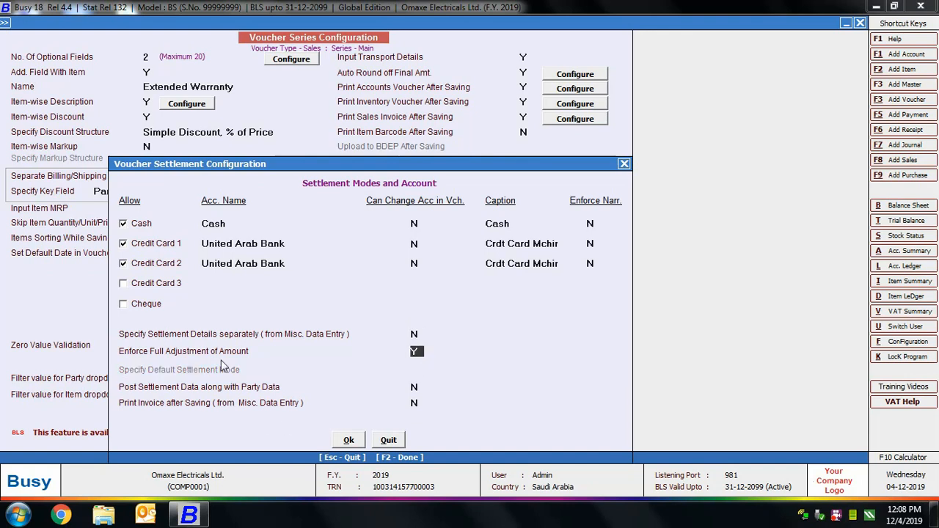
key("n")
left_click(474, 370)
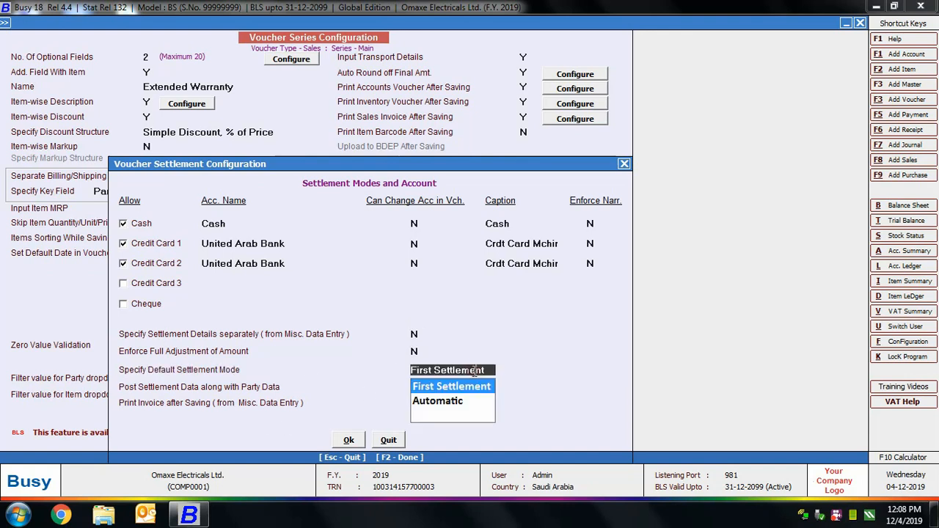
left_click(415, 351)
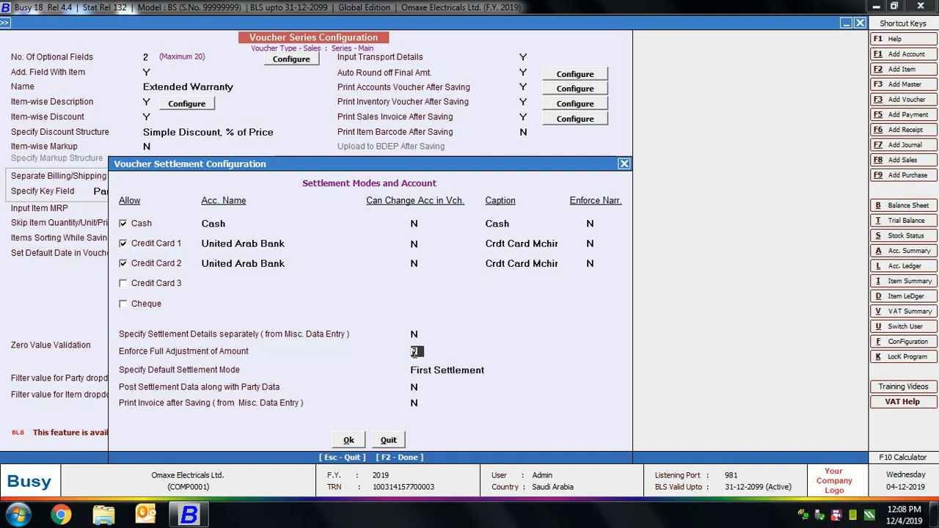
key("y")
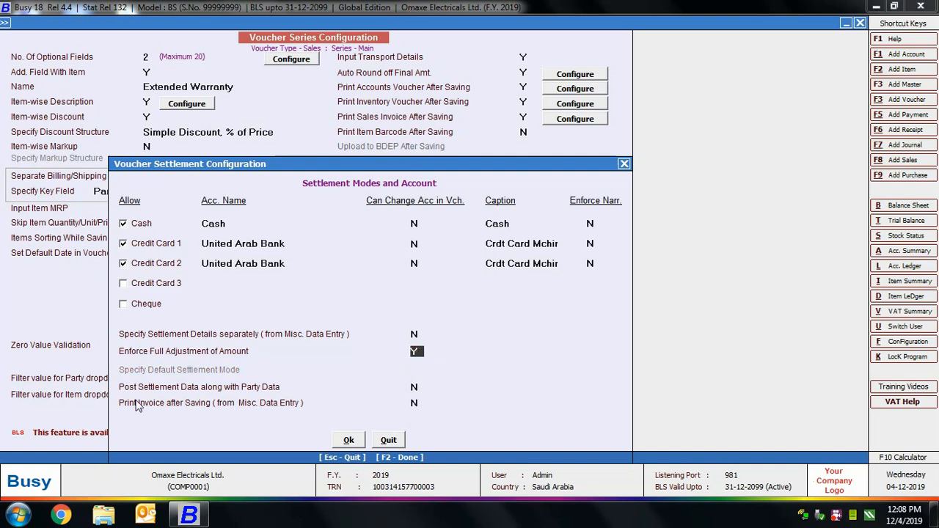
Step: Enable posting settlement data along with party data and confirm the voucher settlement configuration
left_click(437, 389)
key("y")
left_click(349, 440)
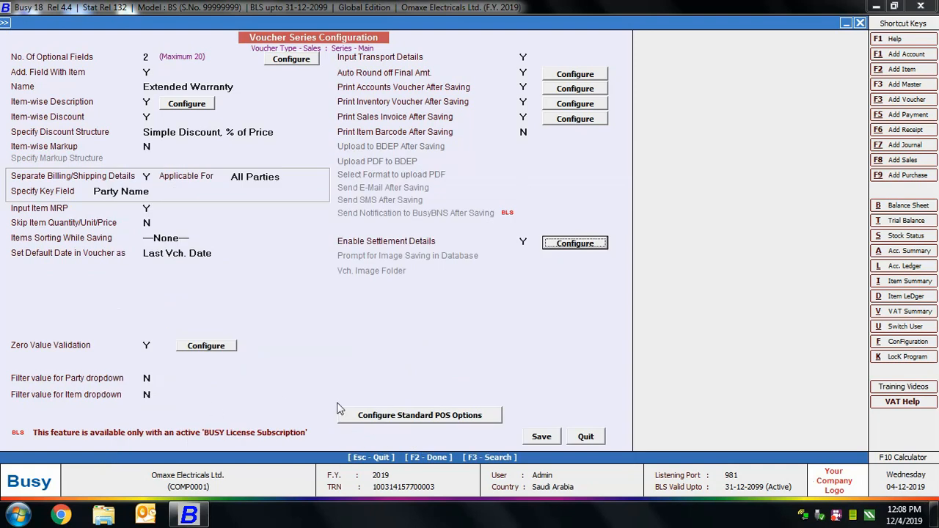
Step: Accept the standard POS options as they are and save the Main sales series configuration
left_click(398, 415)
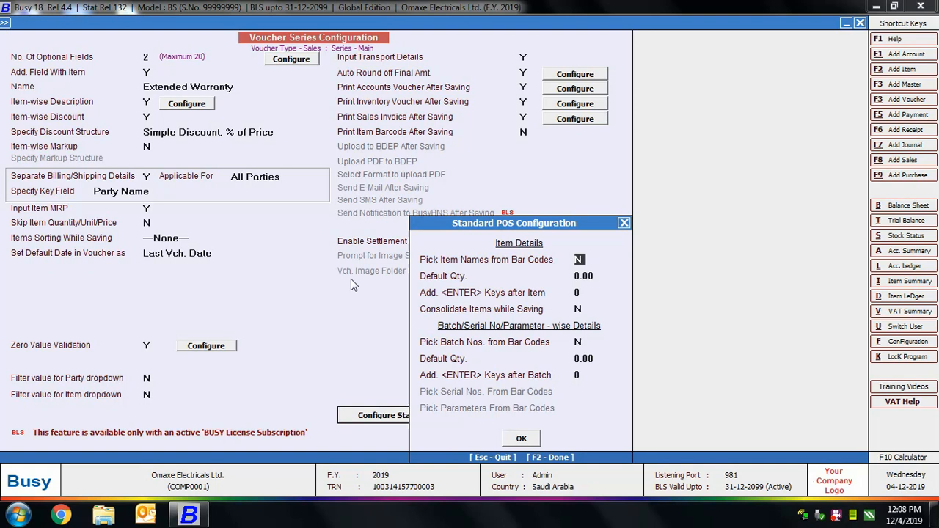
left_click(522, 438)
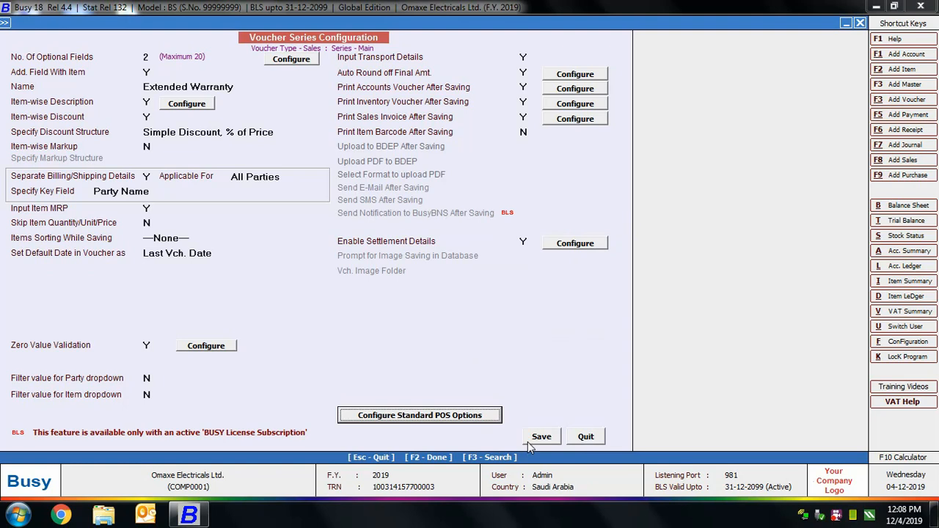
left_click(540, 438)
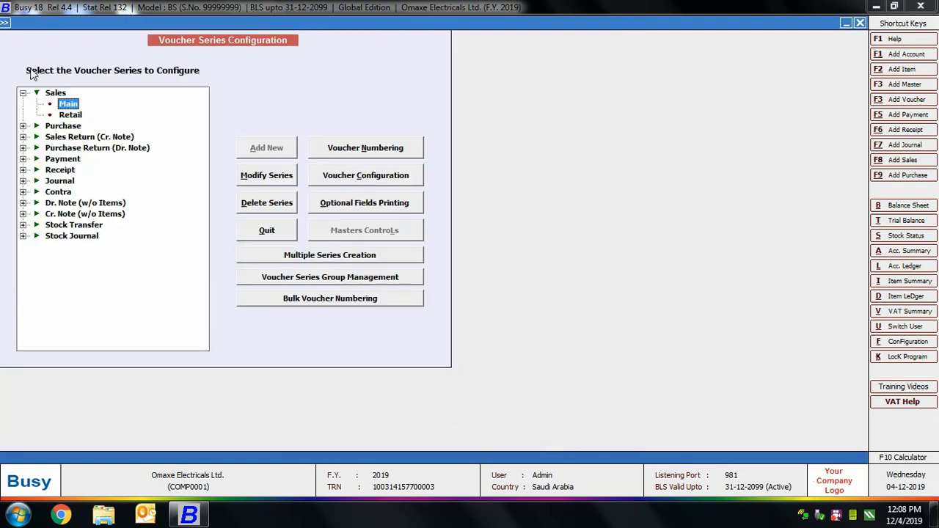
Step: Check the optional fields printing settings of the Main sales series, quit them, and close the voucher series configuration
left_click(337, 212)
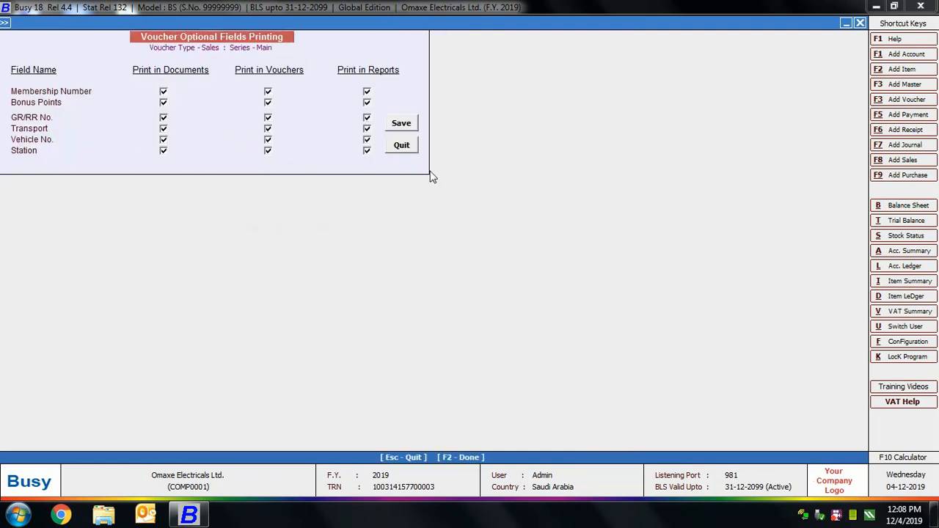
left_click(401, 145)
left_click(54, 94)
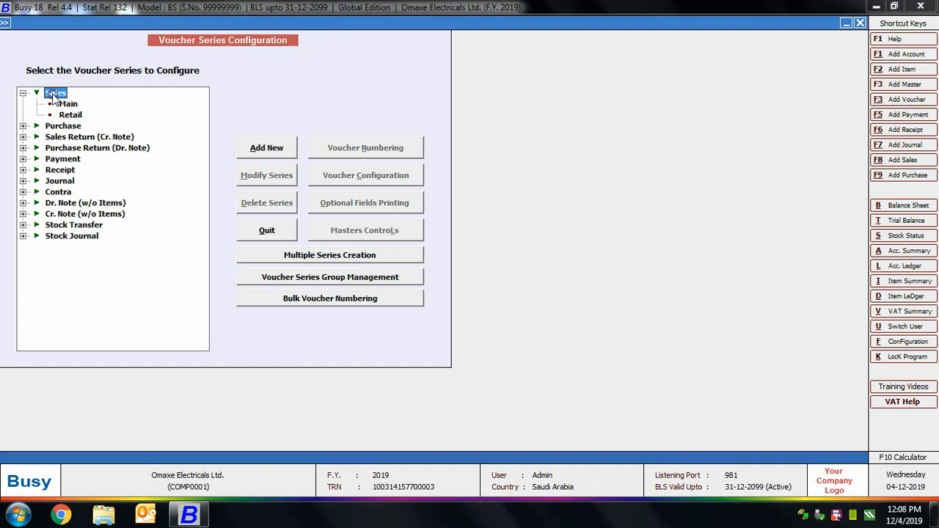
left_click(22, 93)
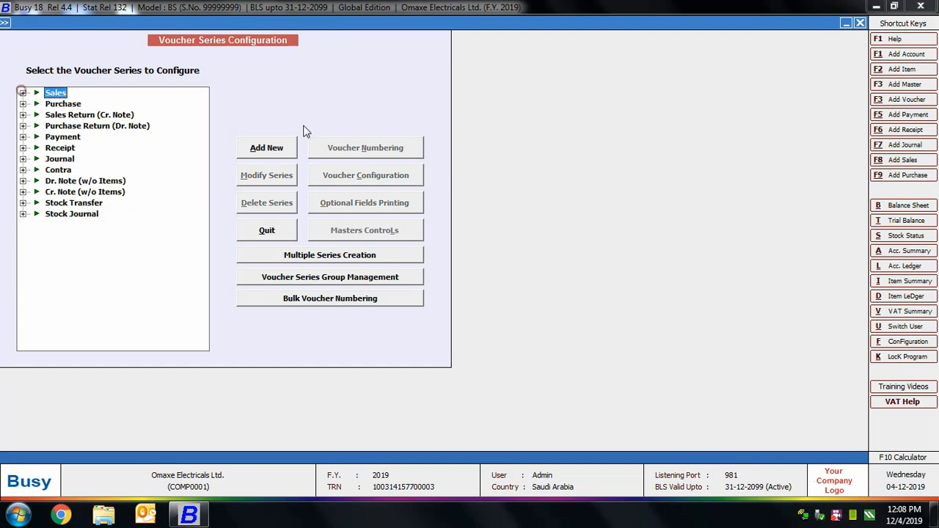
left_click(860, 22)
Step: Start a new sales voucher in the Main series, accepting the default date and voucher number
left_click(99, 50)
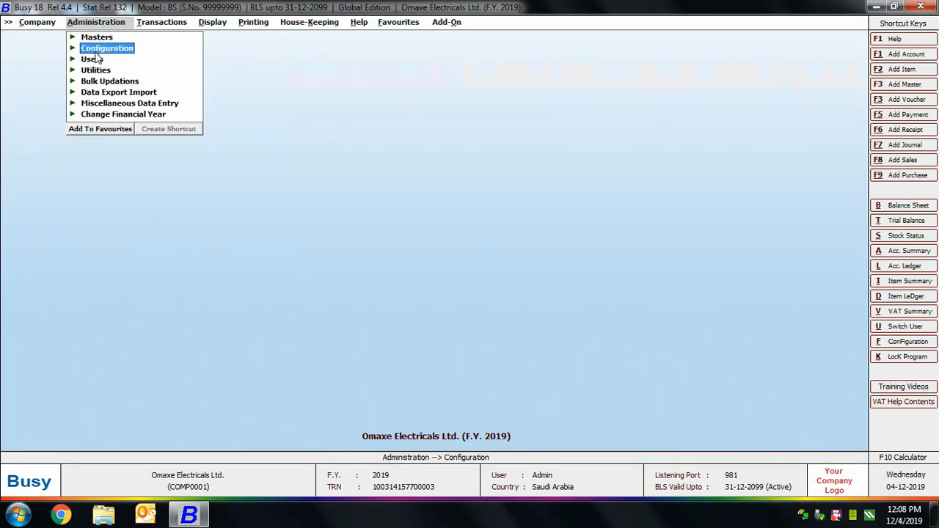
left_click(163, 23)
left_click(160, 36)
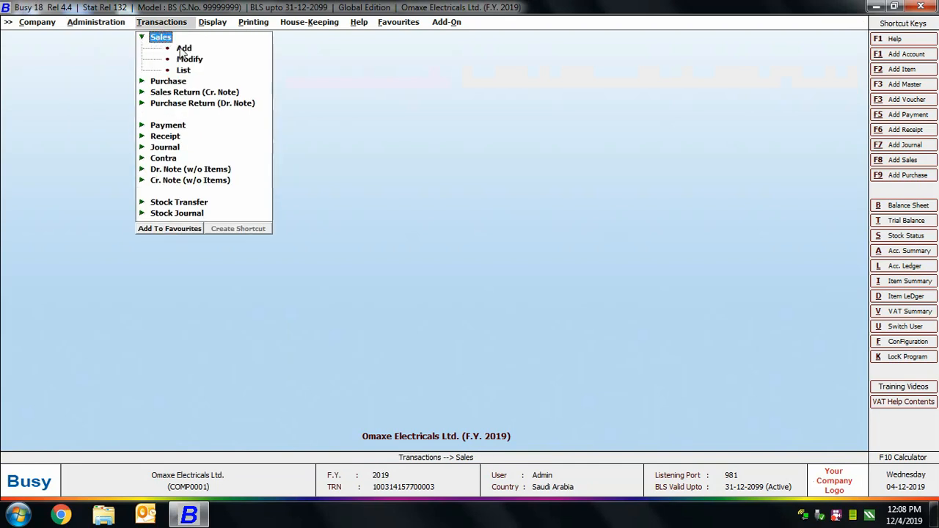
left_click(183, 48)
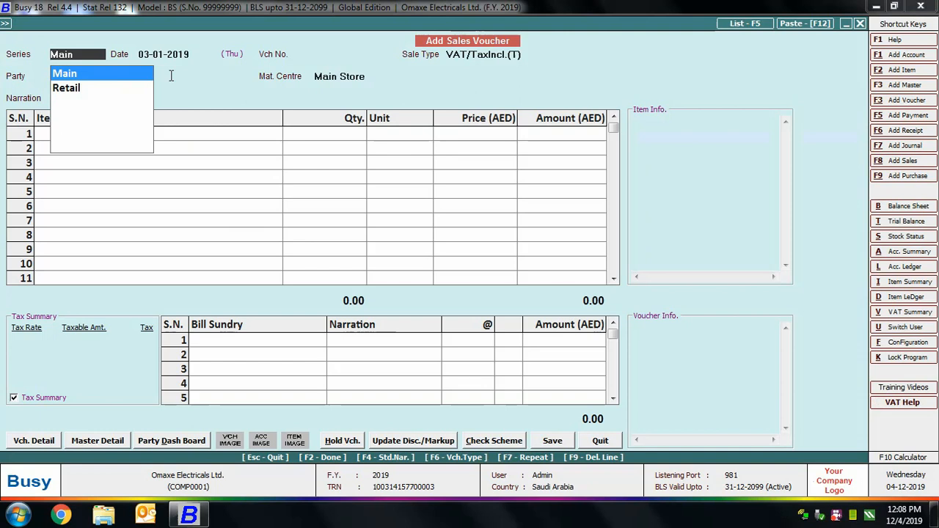
key("Return")
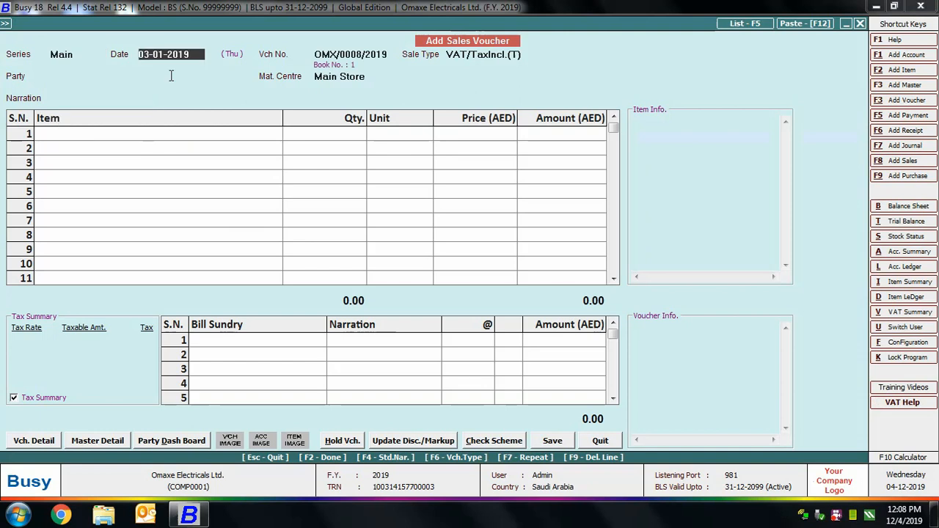
key("Return")
Step: Set the new sales voucher's sale type to VAT/5% (T)
key("Return")
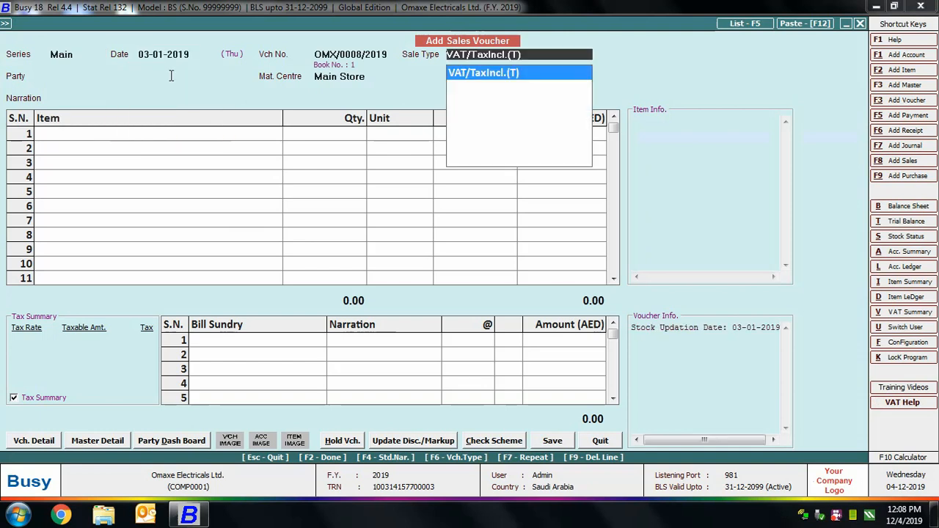
type("vat")
key("Down")
Step: Choose Arshia Enterprises as the party, accept its billing/shipping details and keep Main Store as the material centre
key("Down")
key("Return")
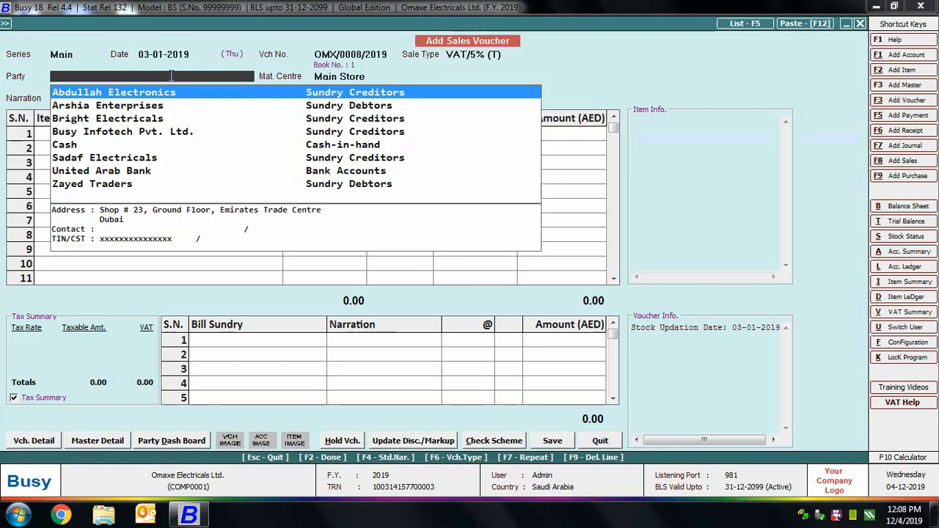
key("Down")
key("Return")
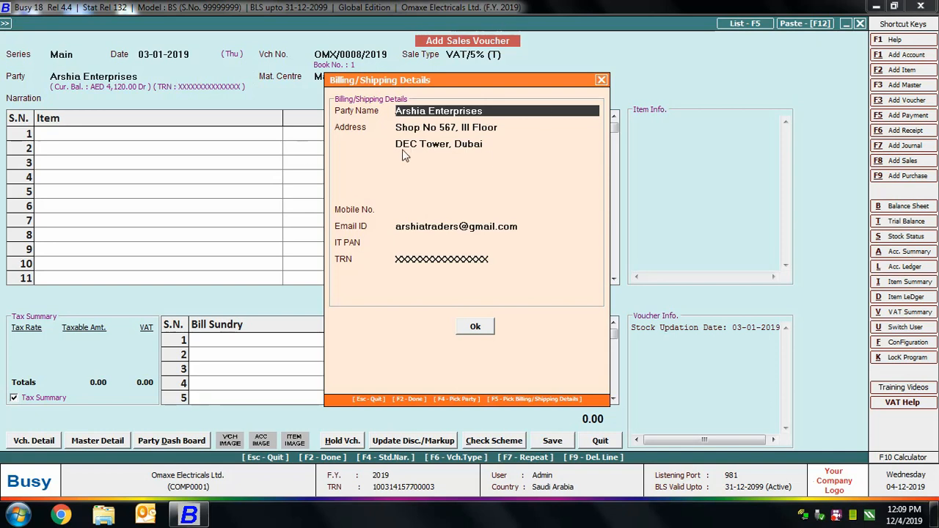
left_click(445, 130)
left_click(449, 143)
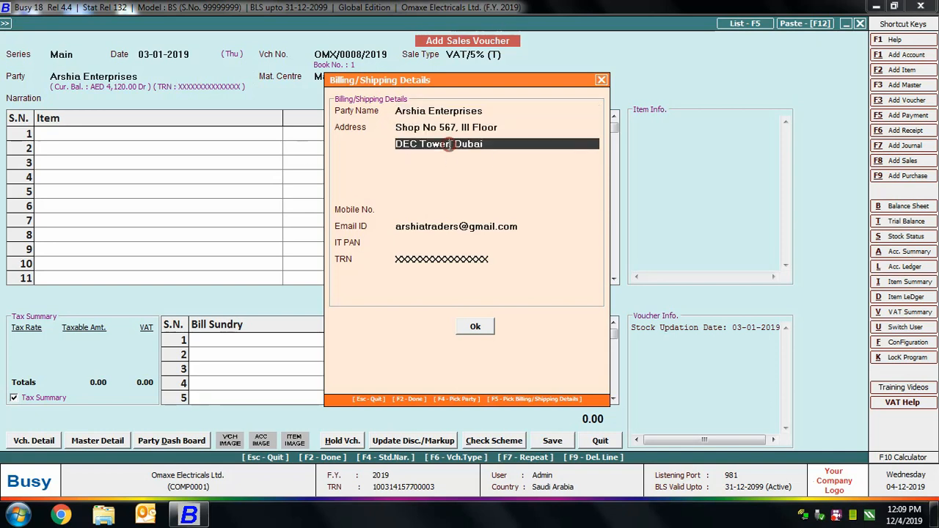
left_click(441, 162)
left_click(446, 179)
left_click(449, 207)
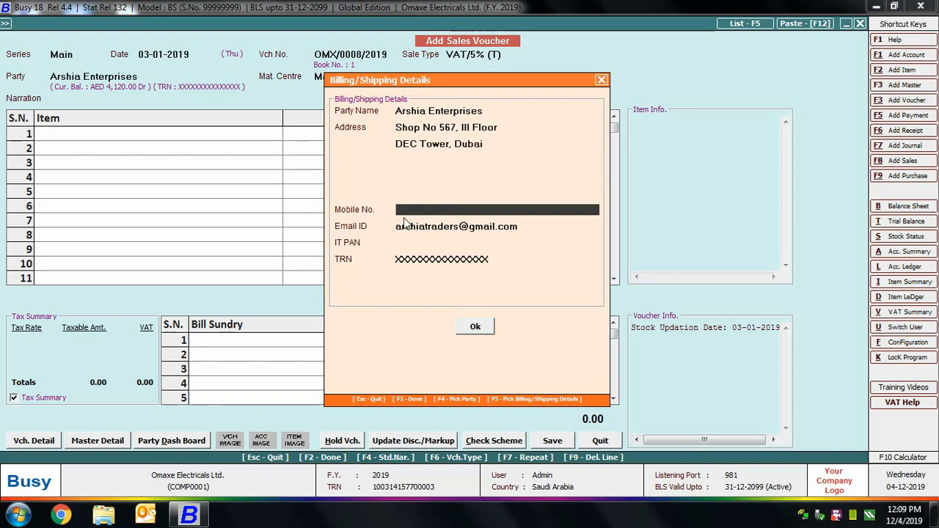
left_click(481, 330)
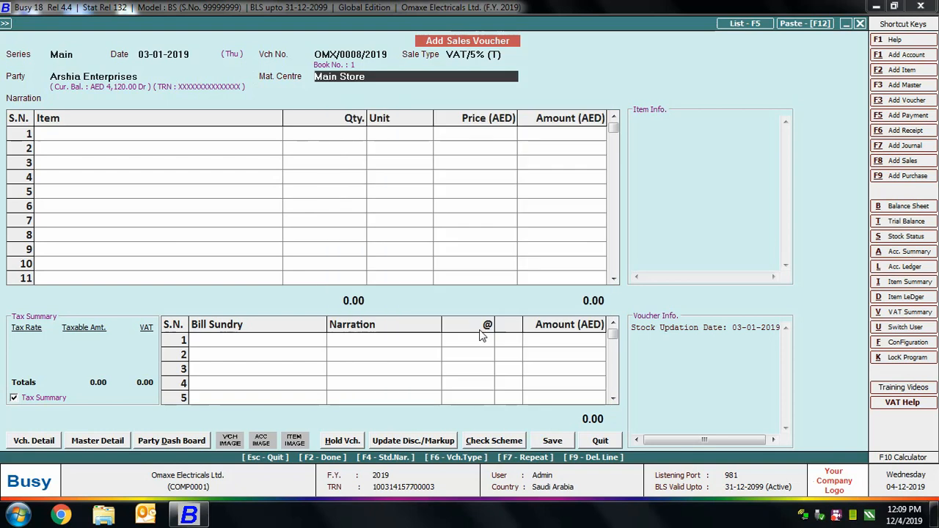
key("Return")
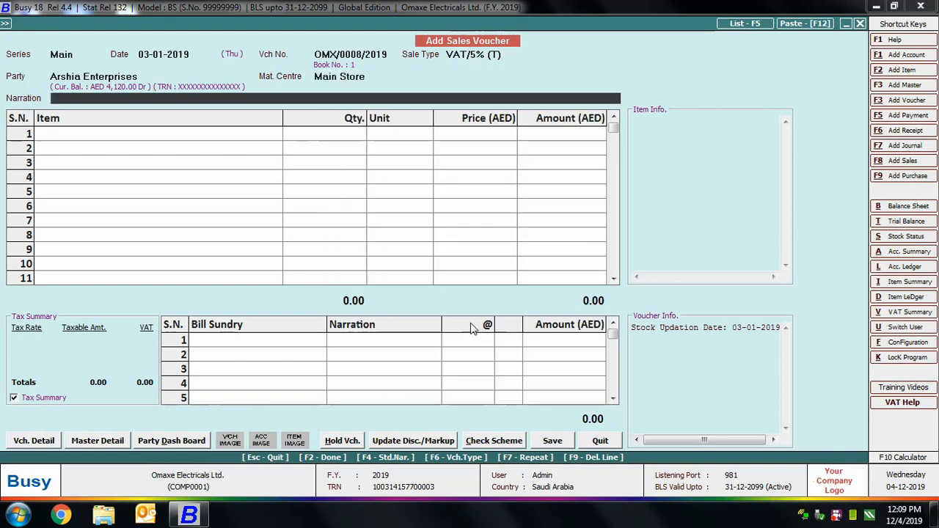
Step: Leave the narration blank and fill the optional fields with a newly created membership number and 200 bonus points
key("Return")
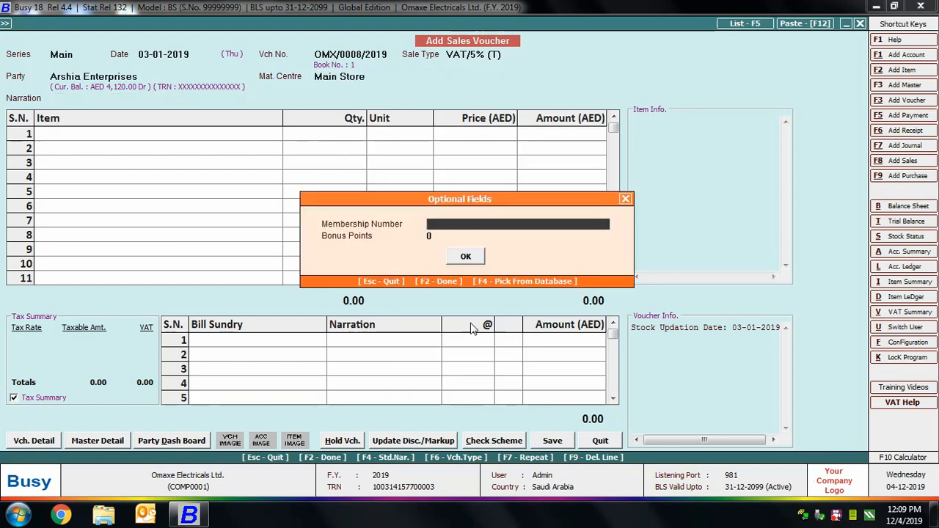
key("F4")
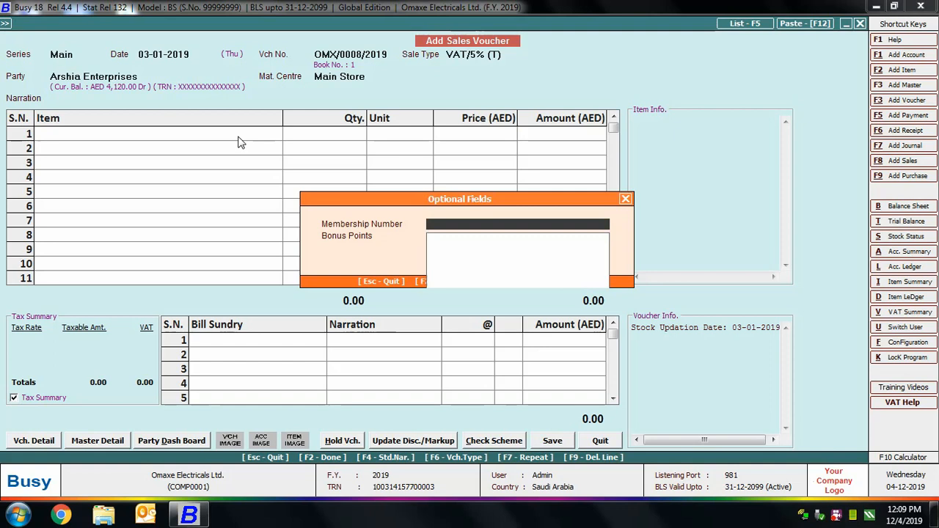
key("F3")
type("OM")
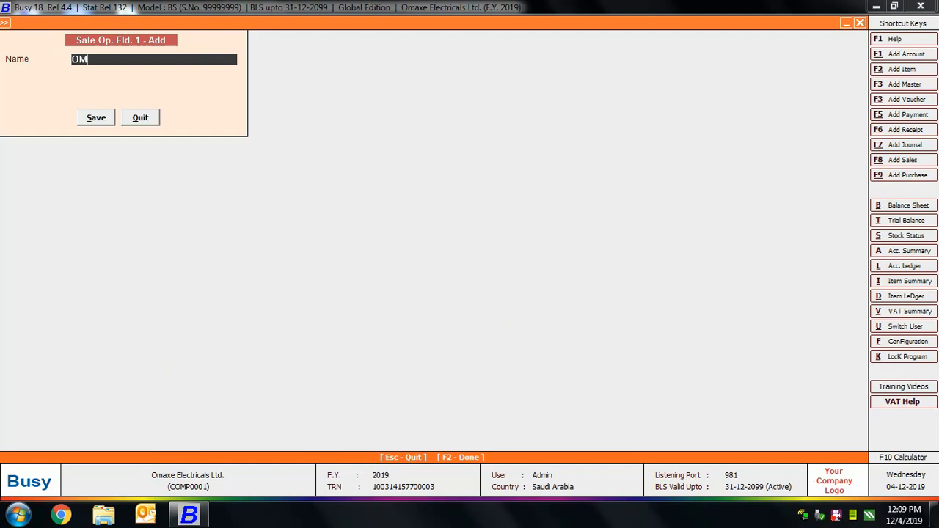
type("X-19-0010")
left_click(96, 121)
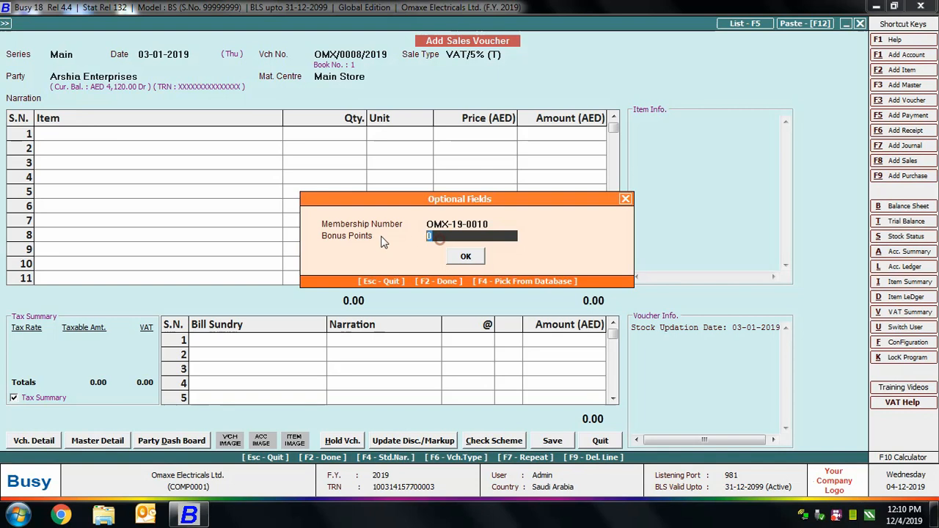
type("200")
key("Return")
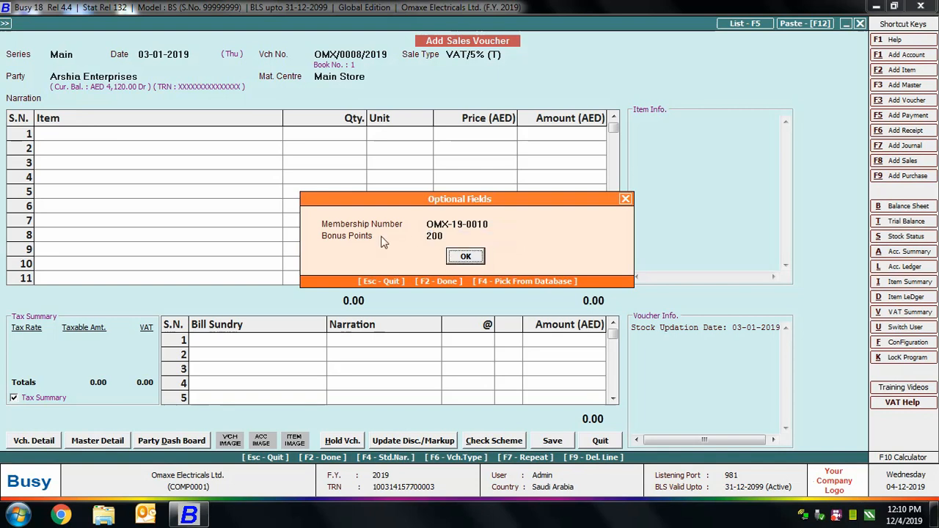
key("Return")
Step: Add Samsung 265 Litre Refrigerator as the first item, accepting its M.R.P. of 1150.00
type("re")
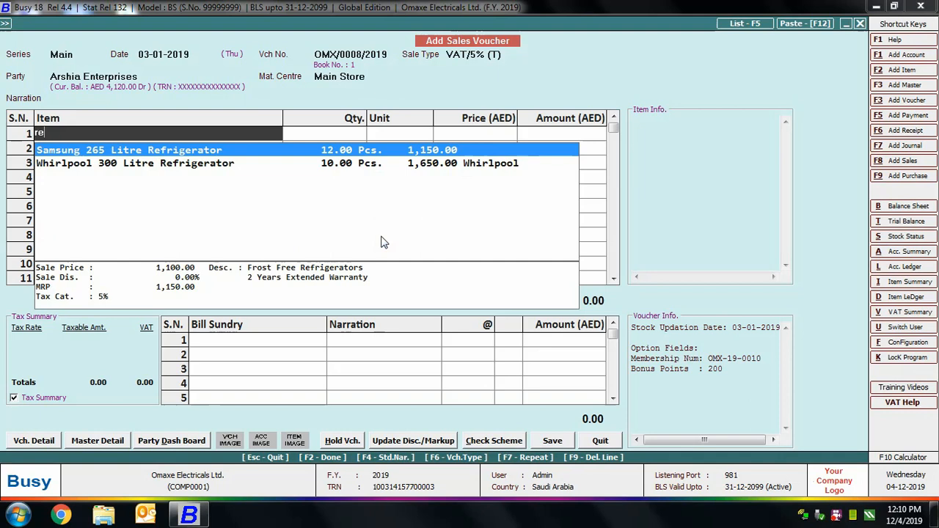
key("Return")
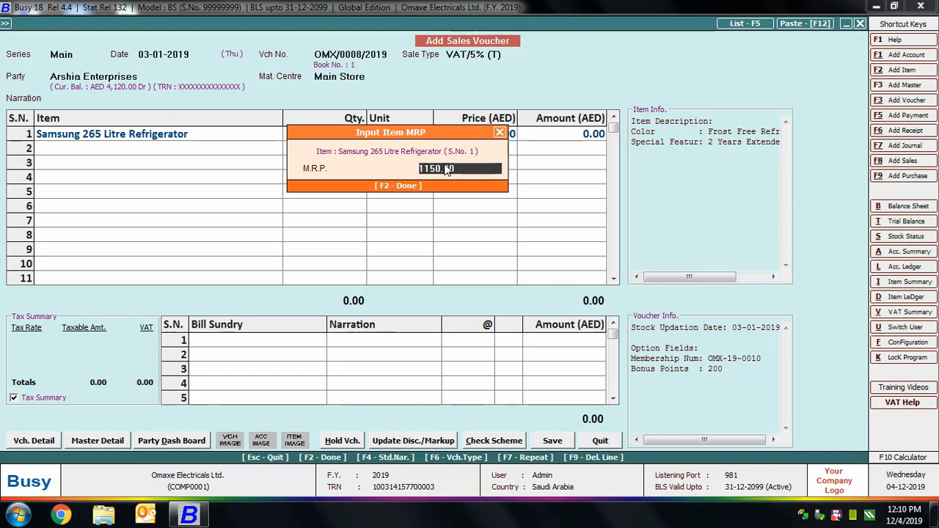
key("Return")
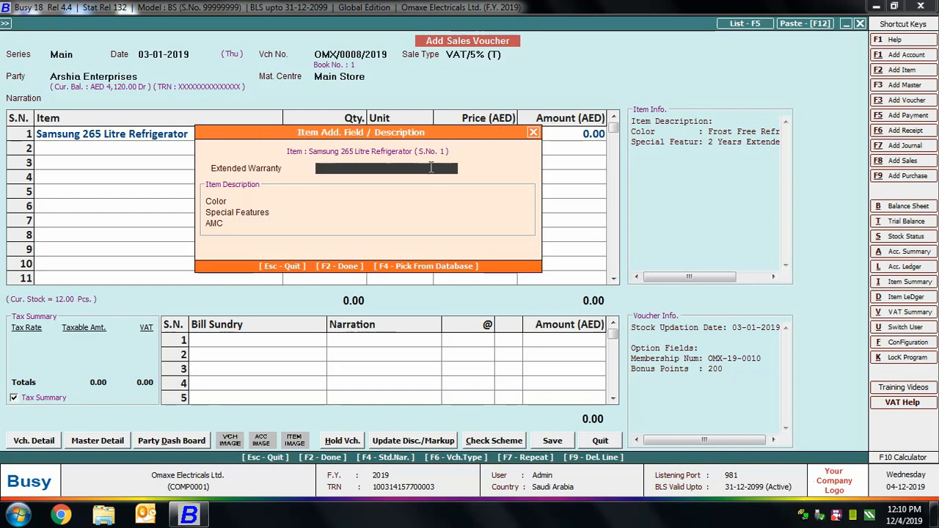
Step: Describe the refrigerator with Extended Warranty 2 Years, Color White, Special Features Frost Free Refrigerators and AMC 1 Year
type("2 Years")
key("Return")
type("W")
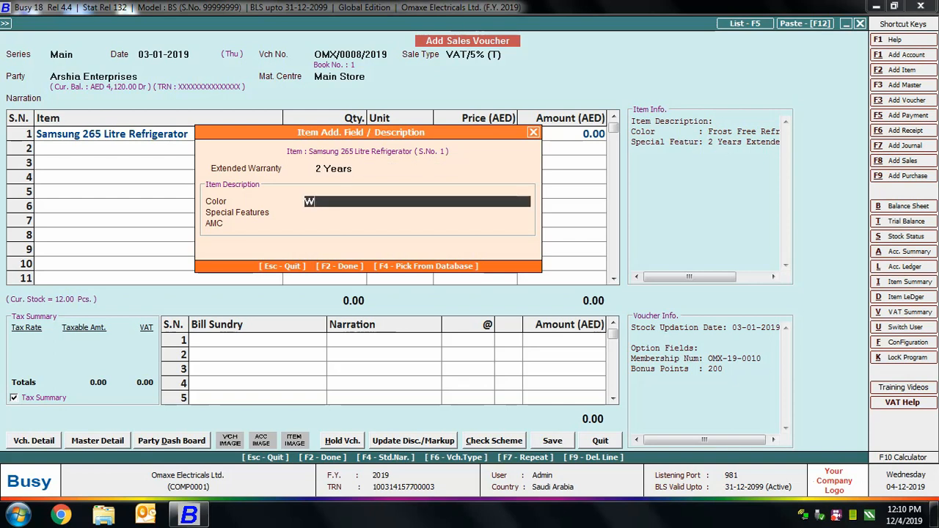
type("hite")
key("Return")
type("Fros")
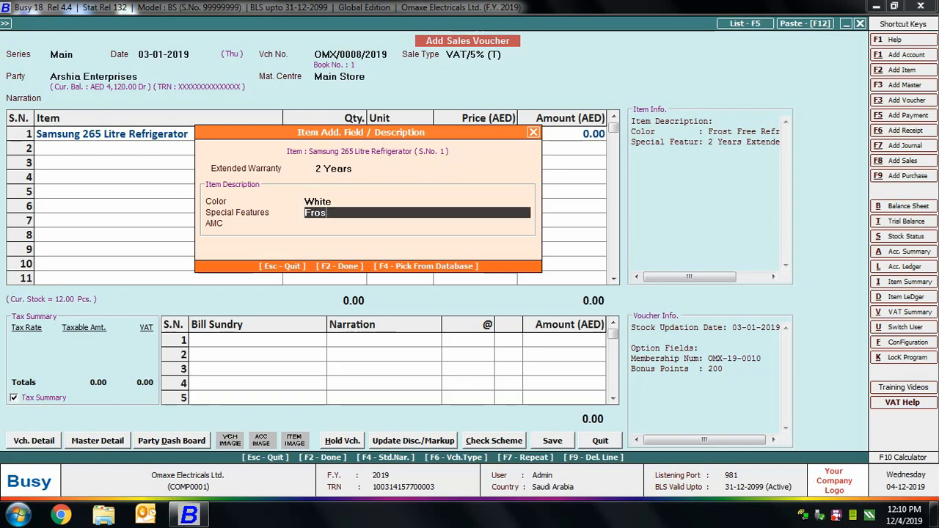
type("t Free Refrigerators")
key("Return")
type("1 Y")
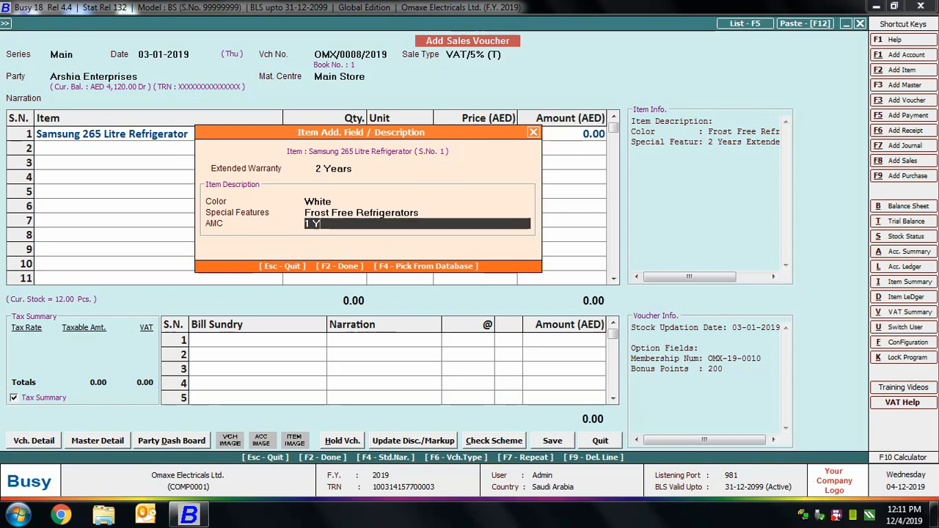
type("ear")
key("Return")
Step: Set the refrigerator's quantity to 1 Pcs. at a price of 1,100.00 with a 1% discount
type("1")
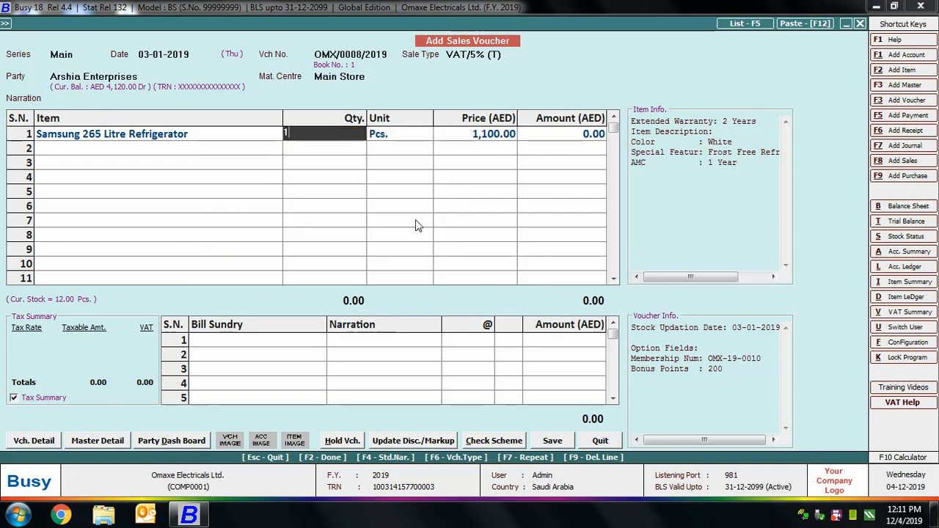
key("Return")
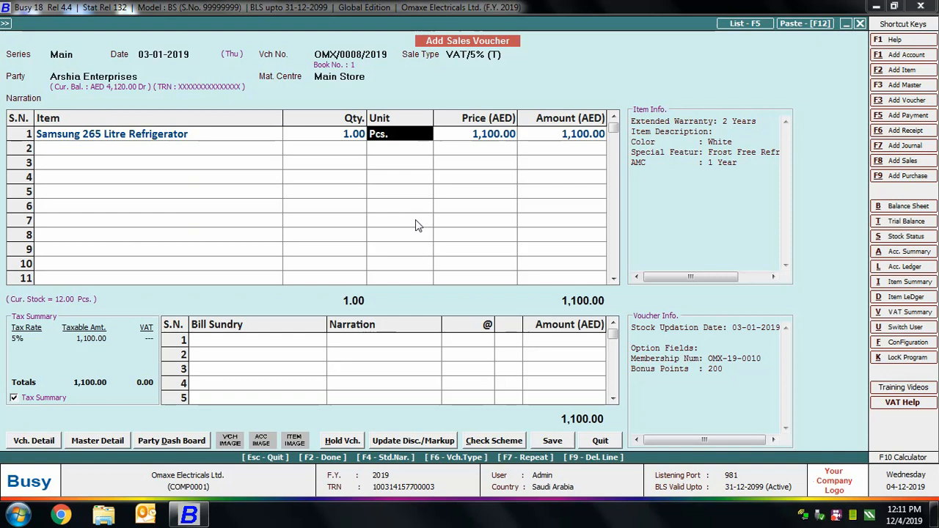
key("Return")
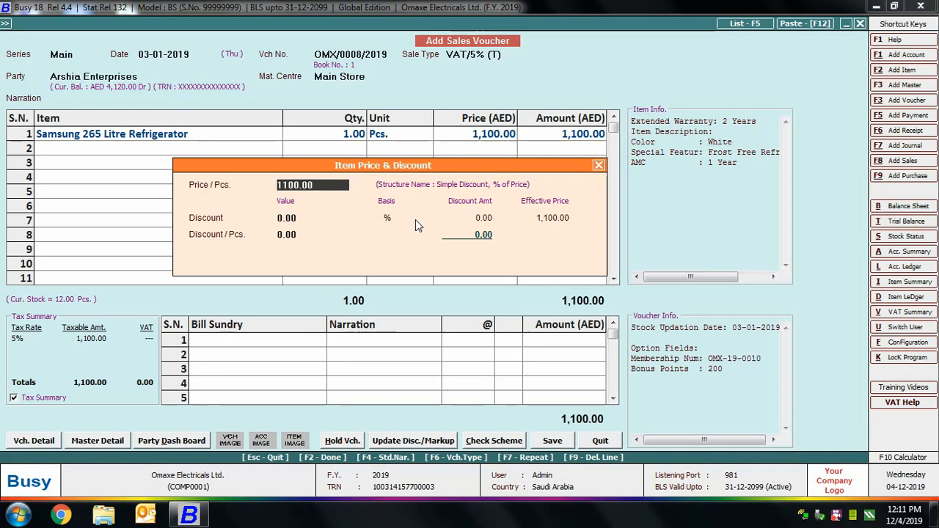
key("Return")
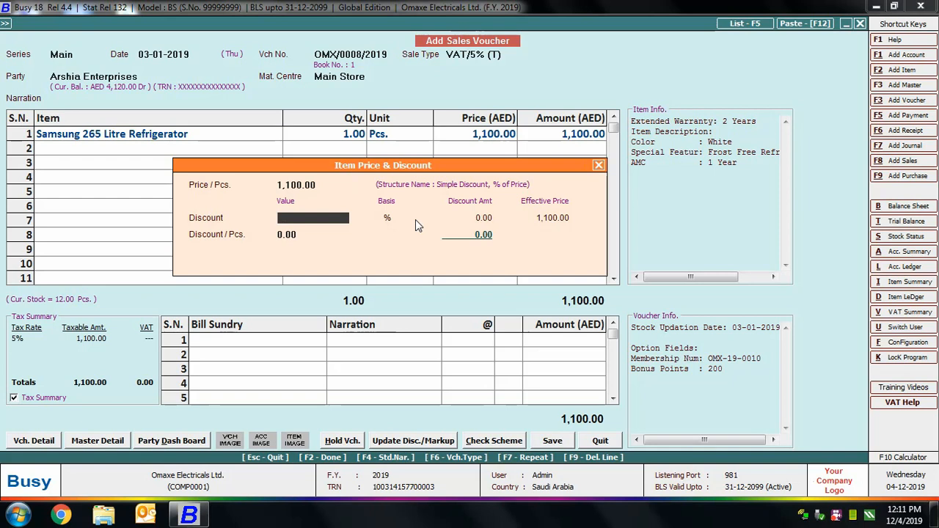
key("Return")
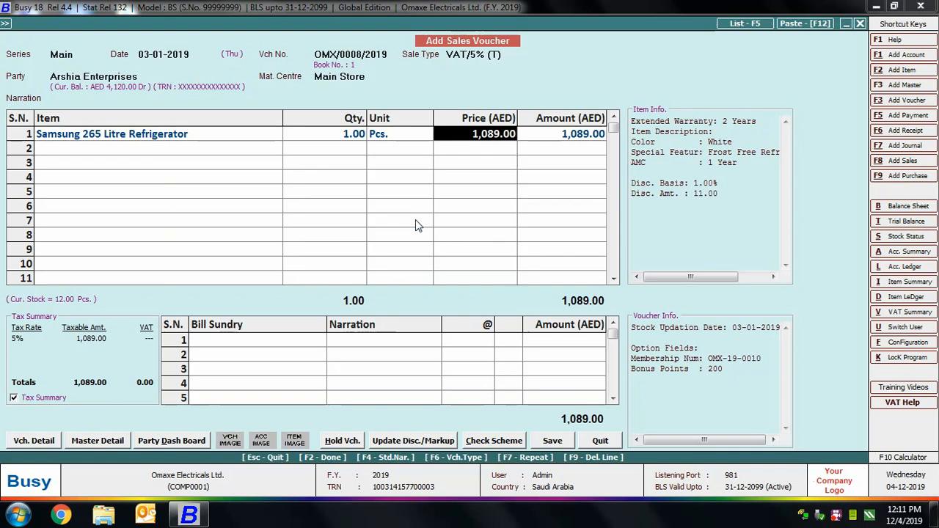
key("Return")
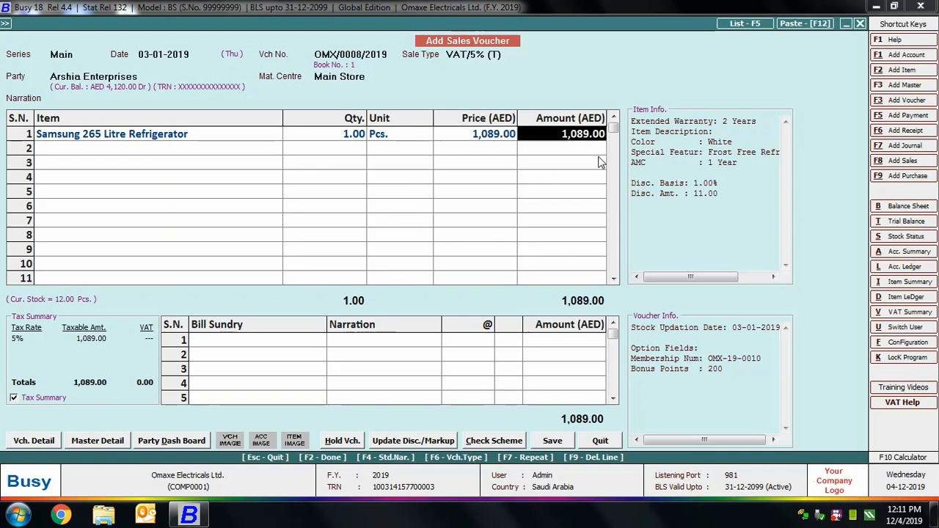
Step: Add the VAT bill sundry at 5% and accept the automatic rounding-off bill sundry
key("Return")
key("Return")
type("vat")
key("Return")
key("Return")
key("Return")
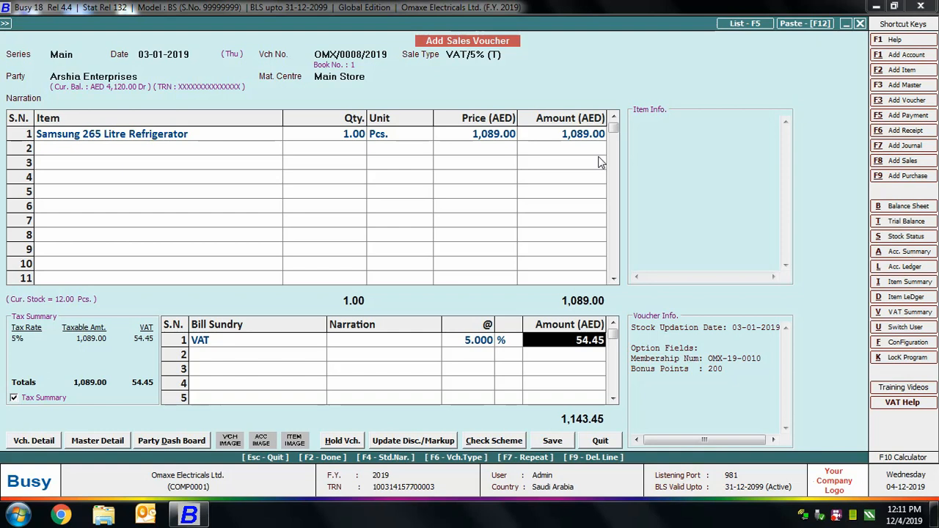
key("Return")
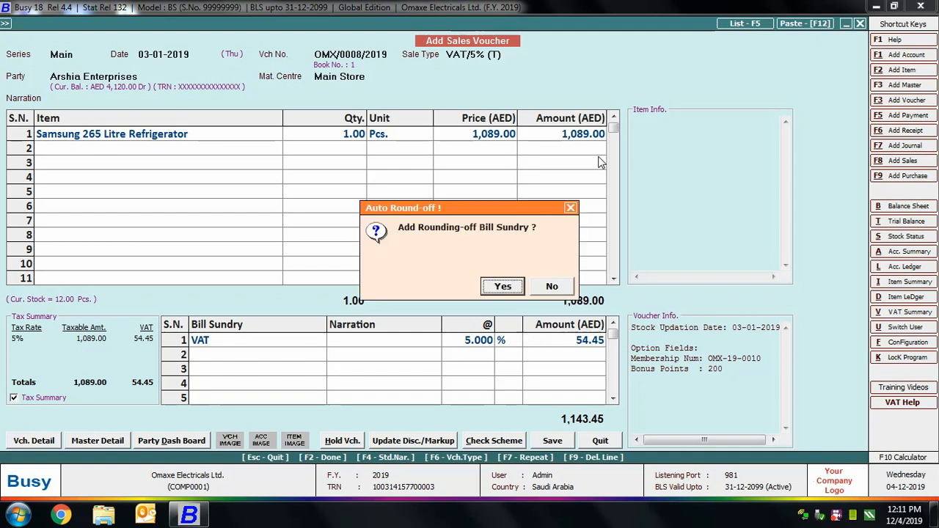
left_click(516, 286)
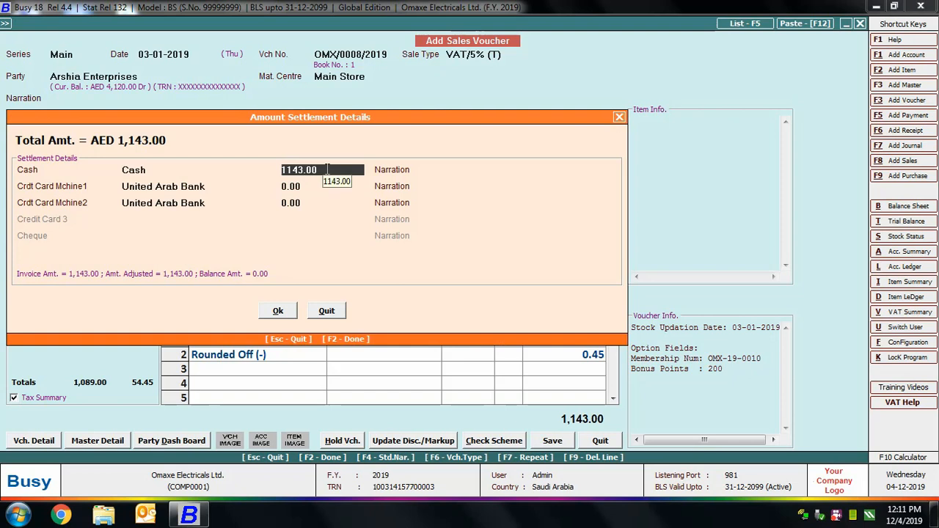
Step: Set the cash settlement to 0, settle 1,143.00 through Crdt Card Mchine1, and save the voucher
left_click_drag(327, 169, 243, 166)
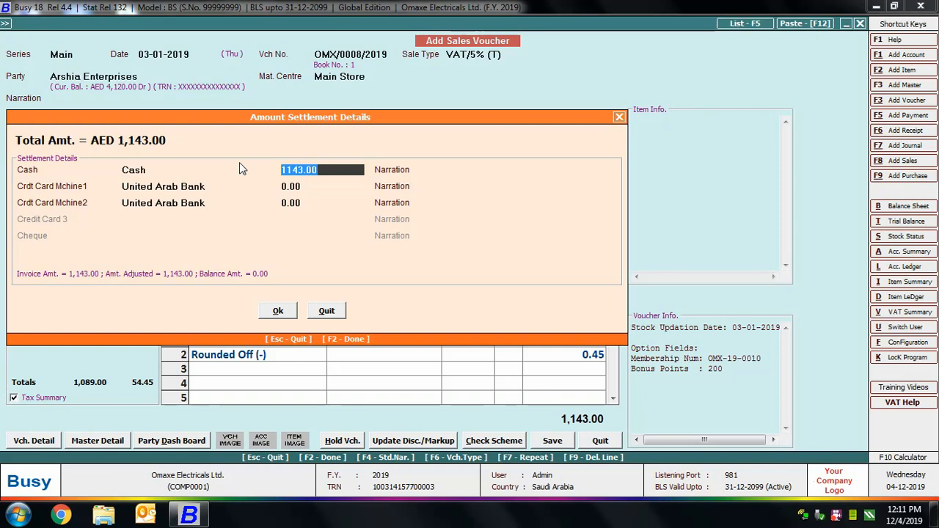
type("0")
key("Return")
key("Return")
key("Return")
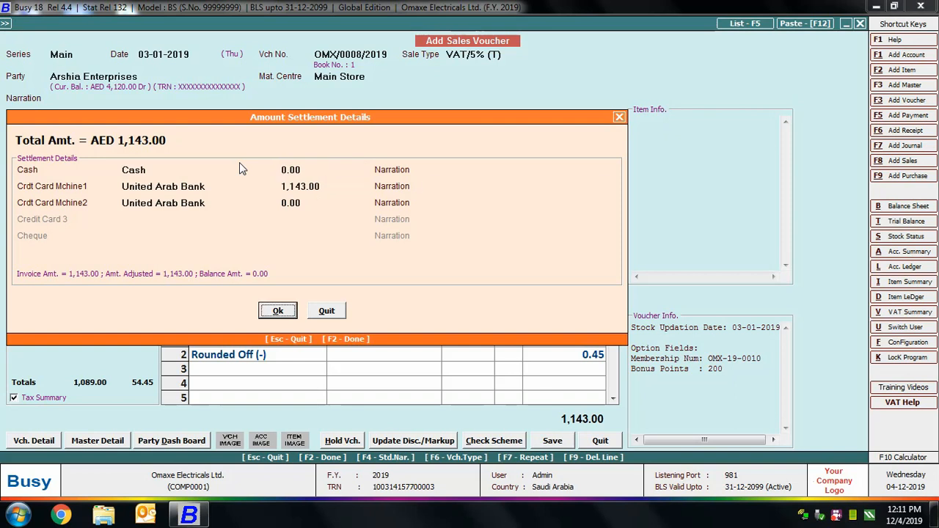
key("Return")
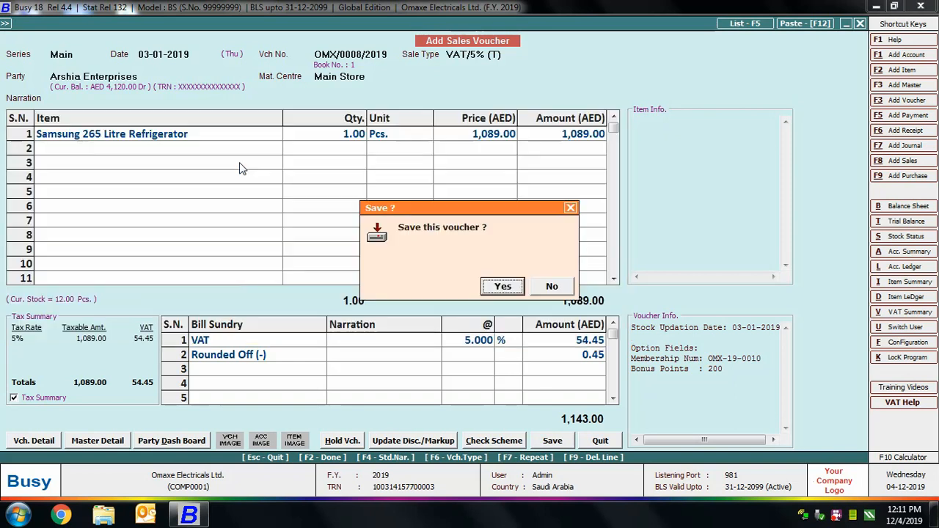
Step: Preview one copy of the STANDARD sales invoice, check it down to the totals and settlement line, and close the preview
key("Return")
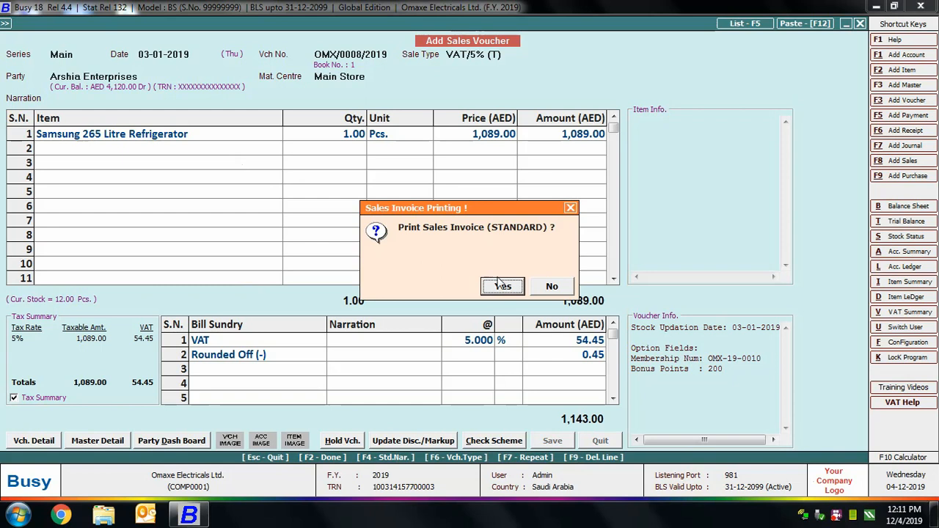
left_click(491, 287)
key("Return")
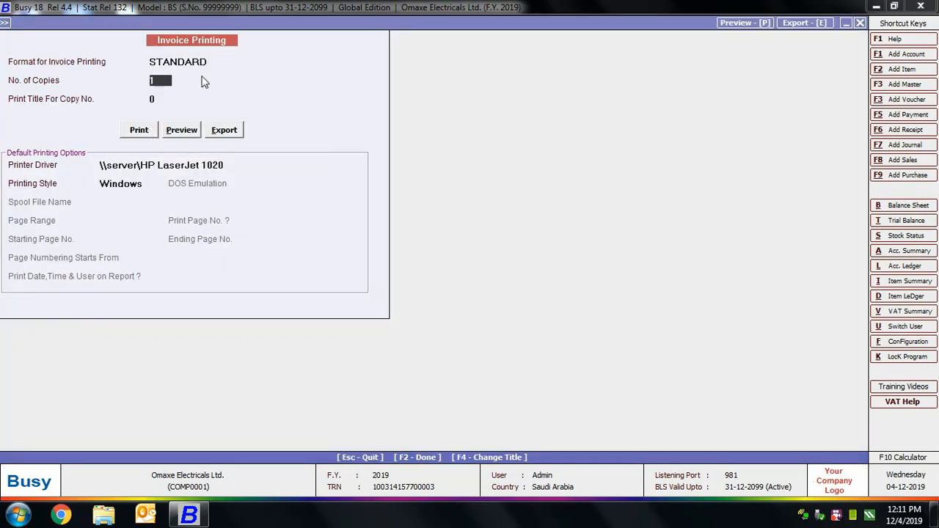
key("Return")
key("Return")
key("Right")
key("Return")
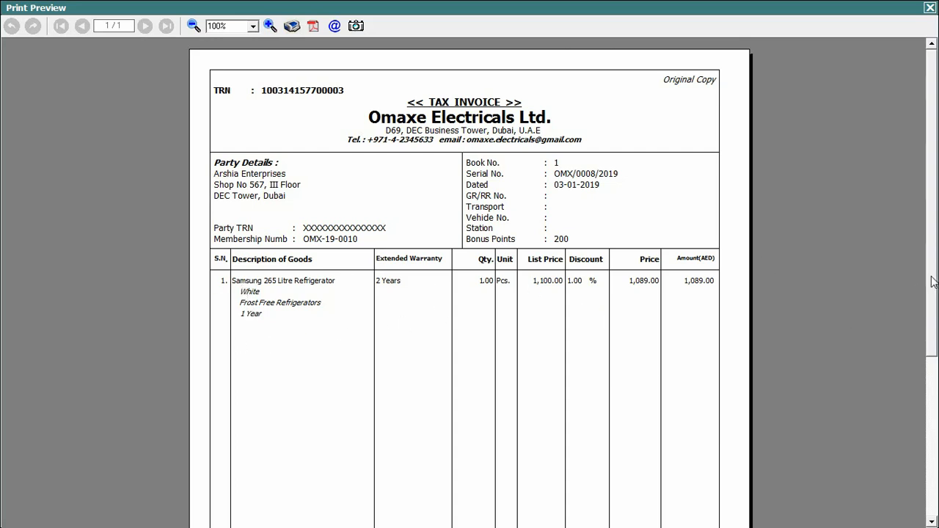
scroll(932, 283, "down", 2)
scroll(932, 283, "down", 3)
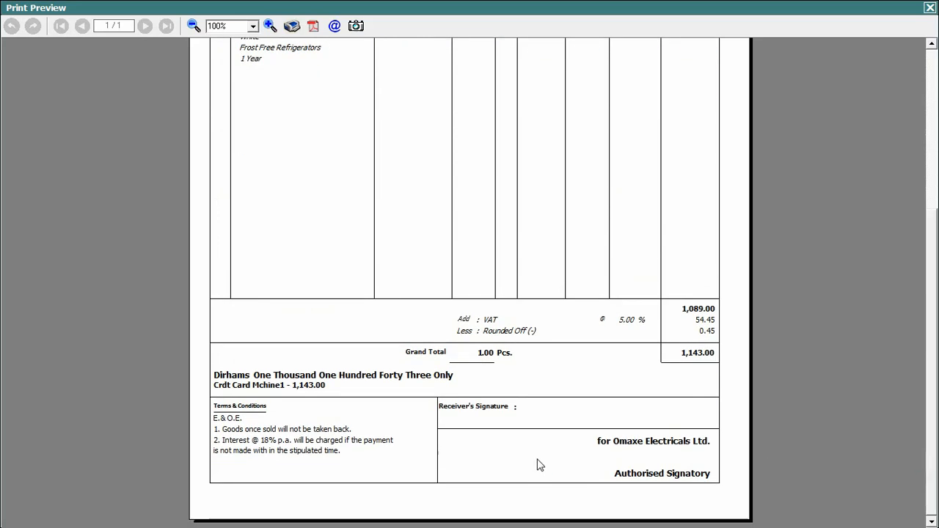
left_click(930, 7)
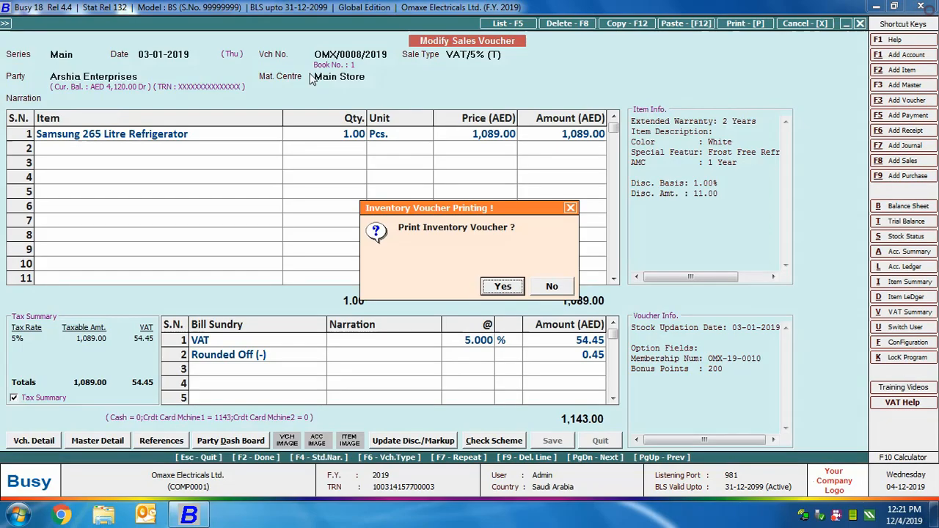
Step: Preview the inventory voucher print and check its party details, optional fields and item description
left_click(491, 287)
left_click(177, 93)
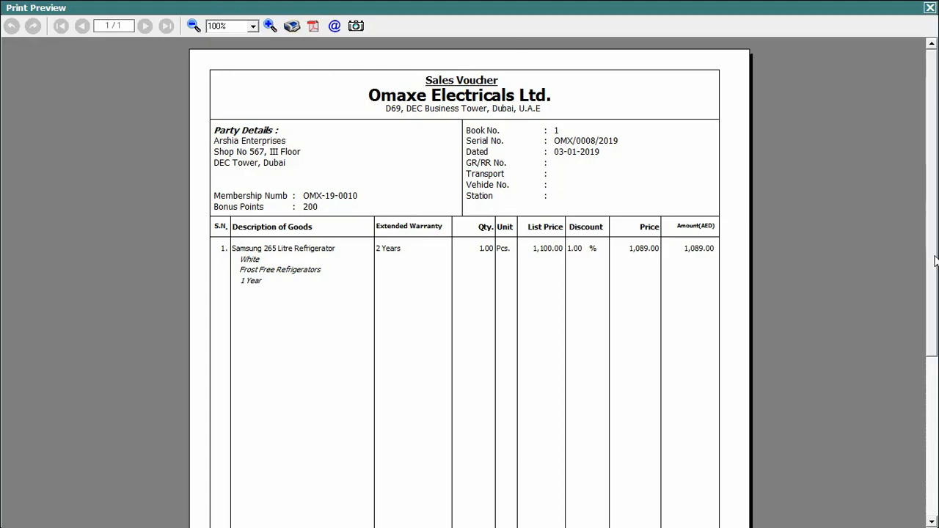
scroll(932, 239, "down", 6)
scroll(470, 283, "up", 6)
Step: Close the inventory voucher preview and preview the STANDARD accounts voucher, saving the sales voucher format configuration with its default settings
left_click(930, 7)
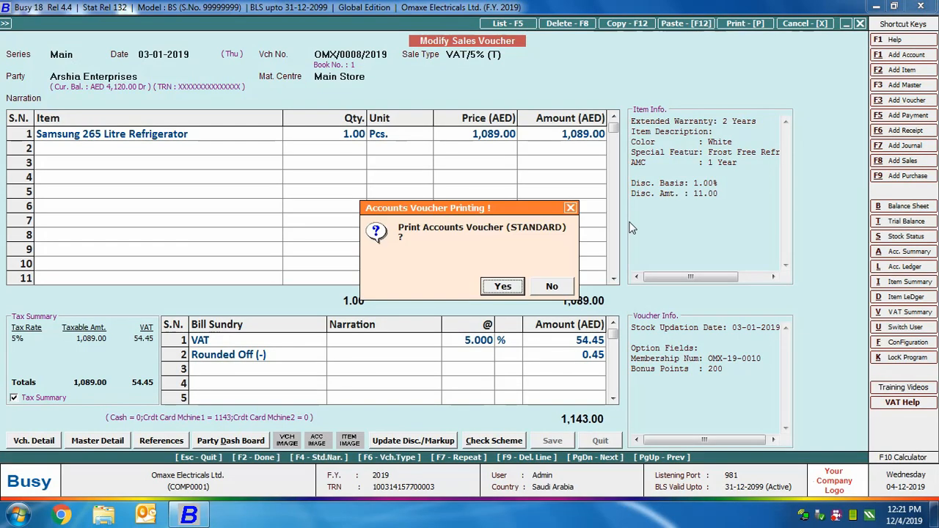
left_click(501, 287)
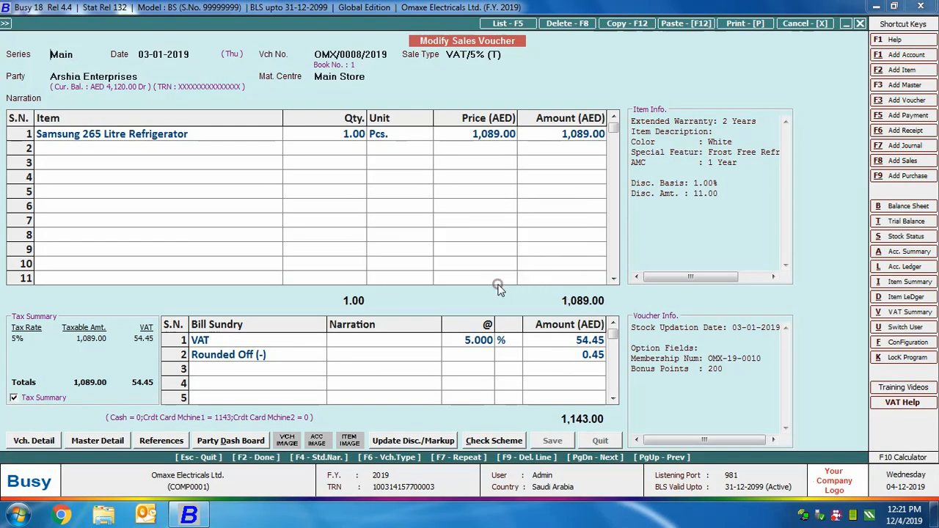
left_click(182, 131)
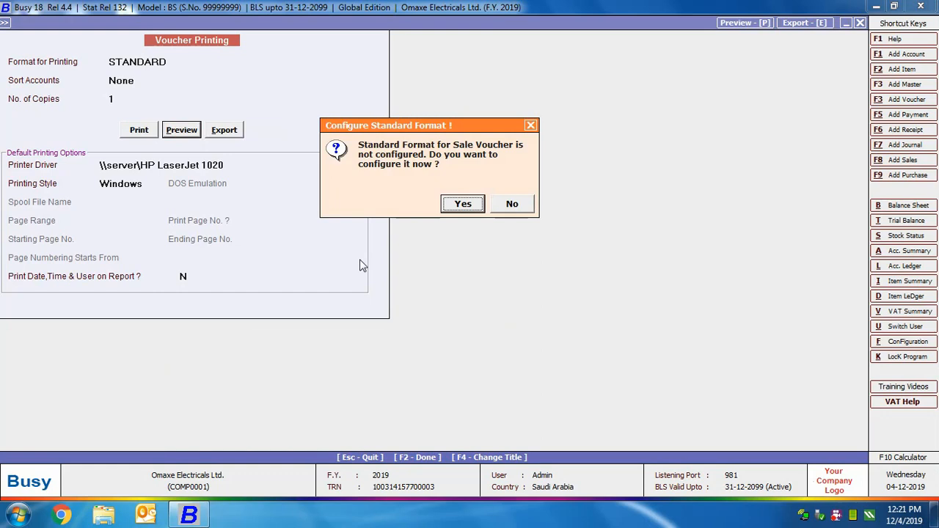
left_click(462, 204)
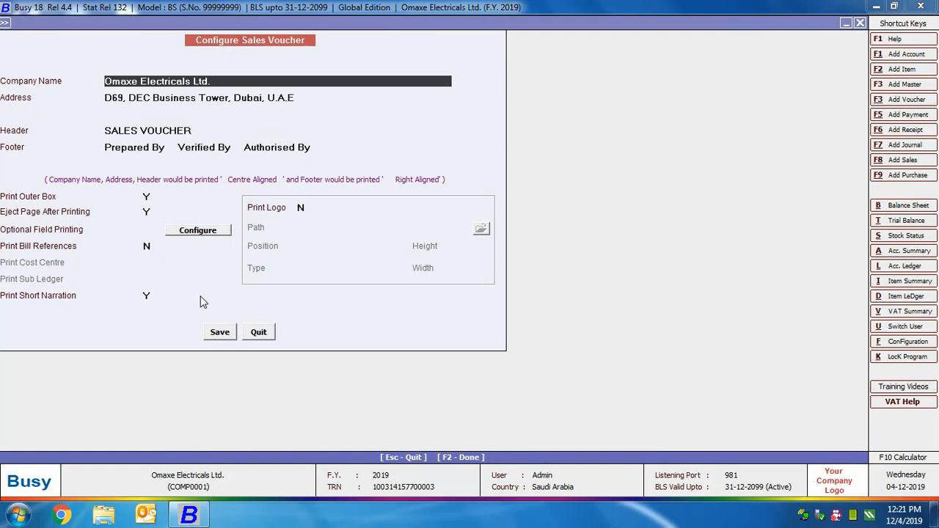
left_click(220, 331)
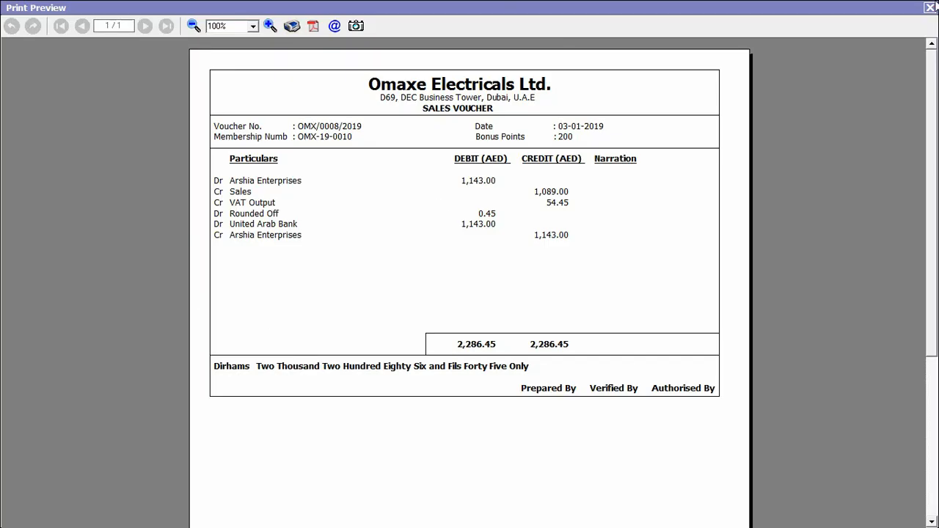
Step: Close the accounts voucher preview and the sales voucher, and return to the empty main screen
left_click(930, 7)
left_click(859, 25)
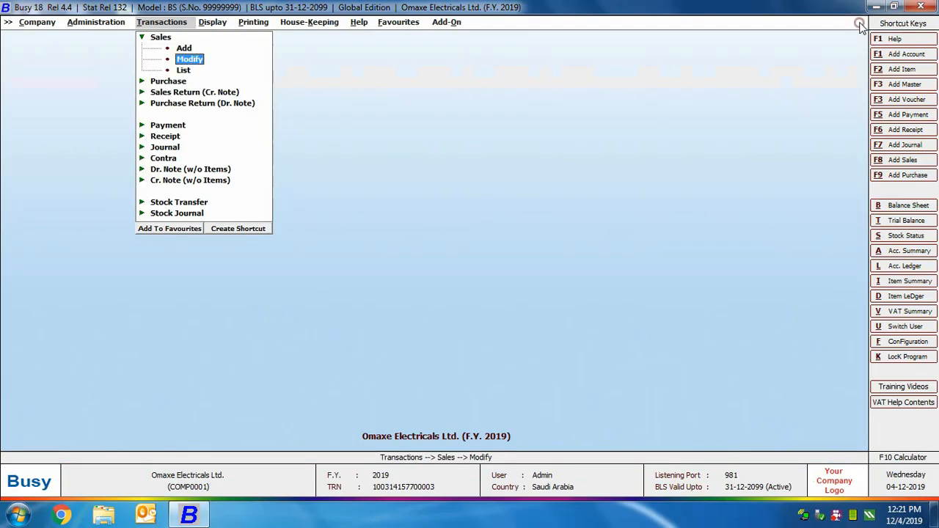
left_click(156, 38)
key("Escape")
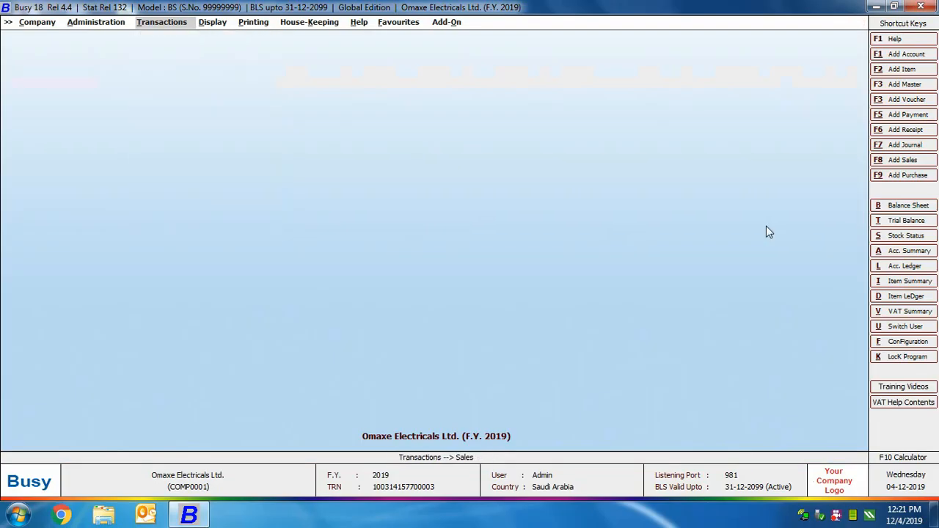